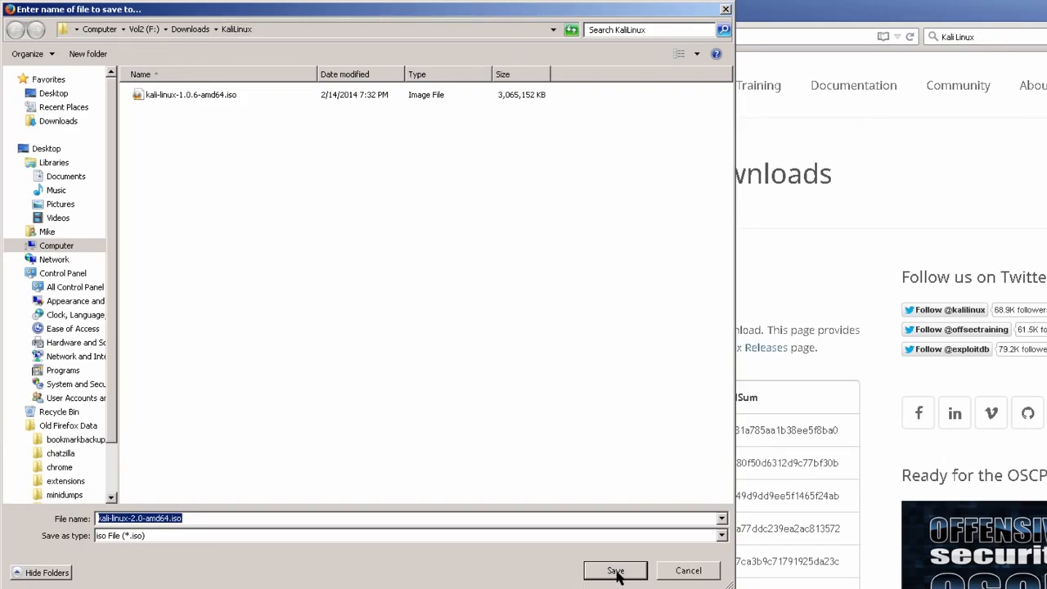
Save the Kali Linux 2.0 64-bit ISO as kali-linux-2.0-amd64.iso in F:\Downloads\KaliLinux
click(616, 573)
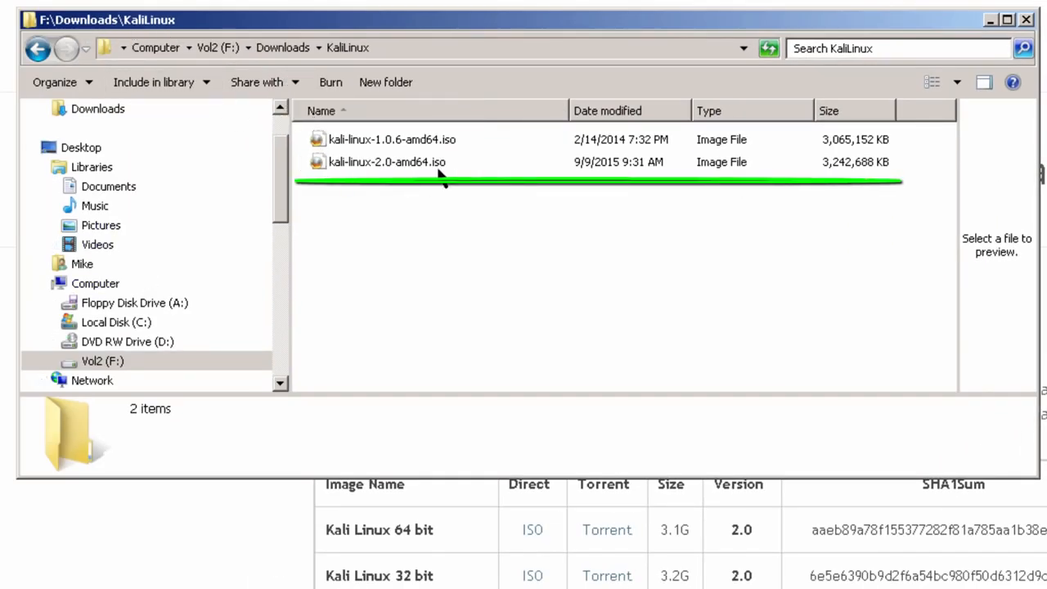
Open a command window in F:\Downloads\KaliLinux and list its two ISO files with dir
mouse_move(440, 170)
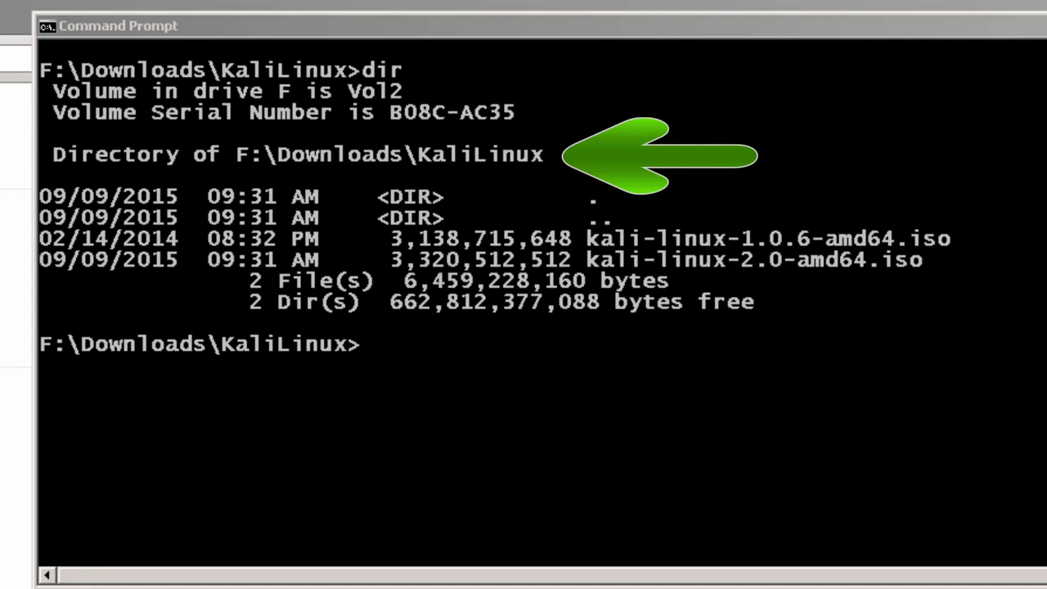
Run fciv -sha1 on kali-linux-2.0-amd64.iso, getting hash aaeb89a78f155377282f81a785aa1b38ee5f8ba0
key(alt+Tab)
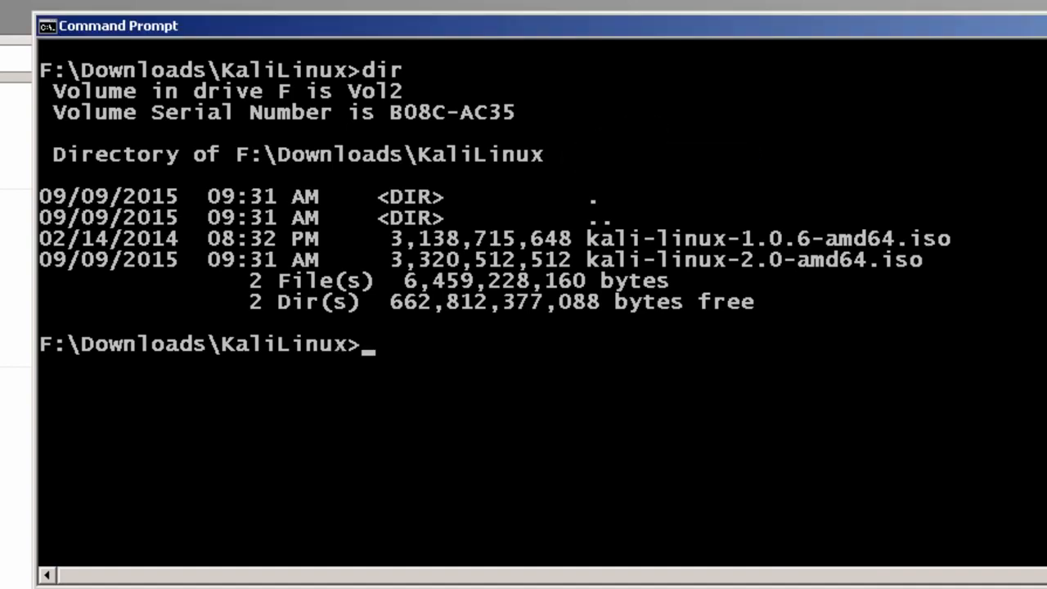
text(fciv)
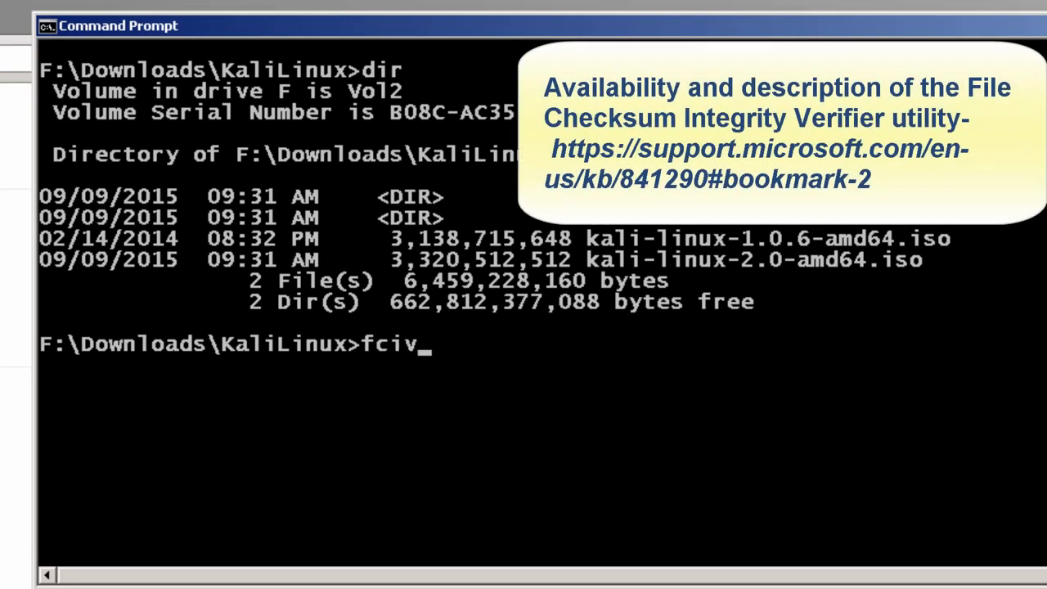
text( -sh)
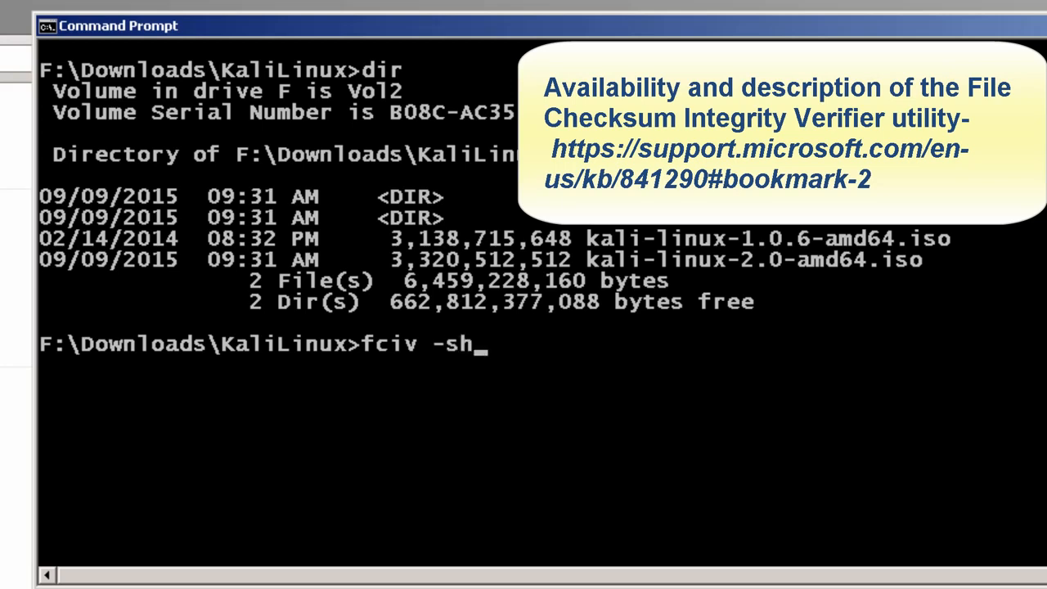
text(a1 kali-li)
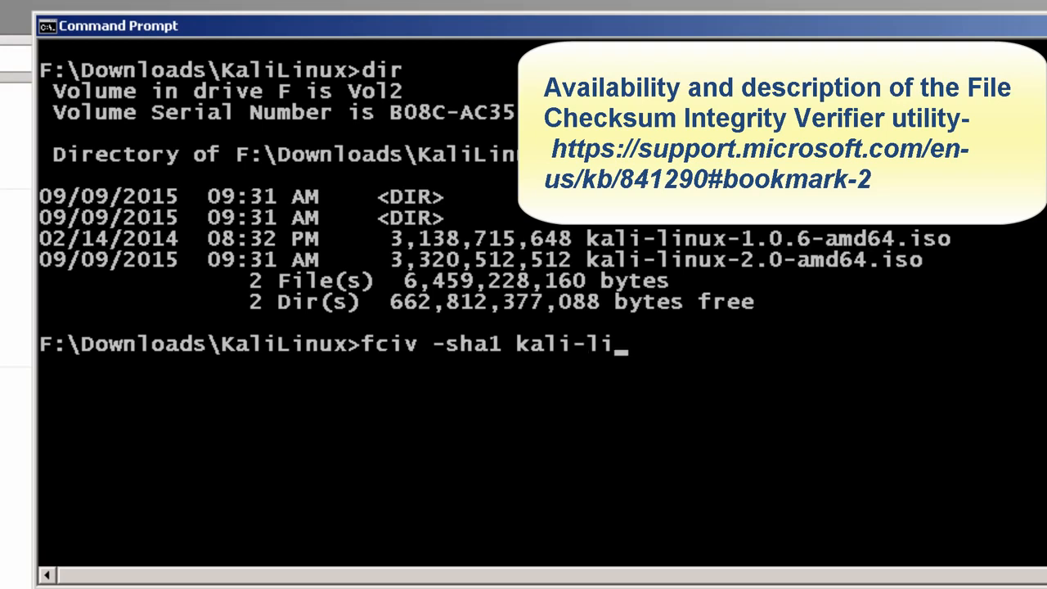
text(nux-2)
key(Tab)
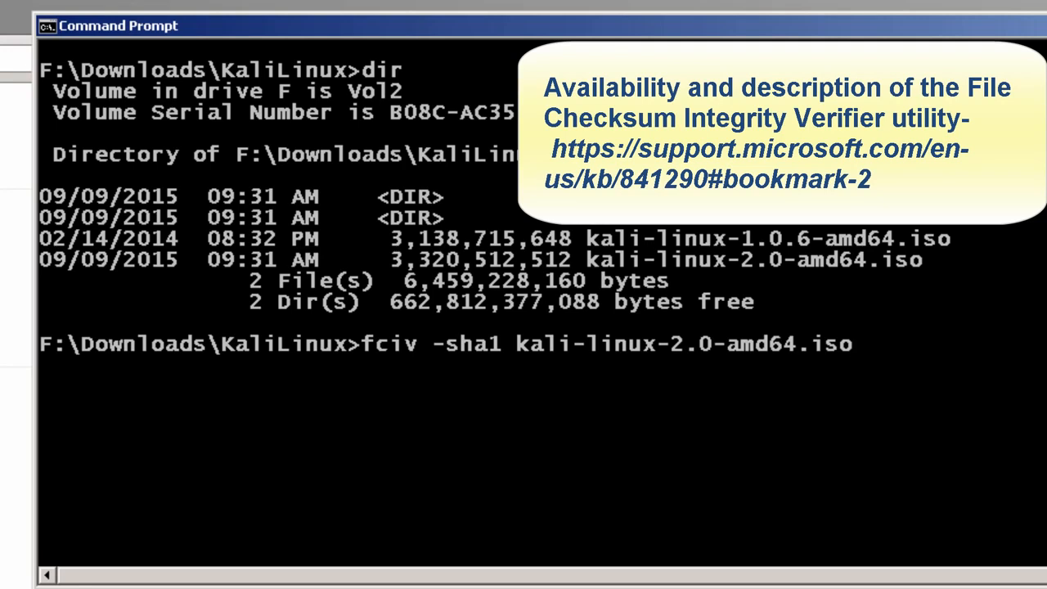
key(Return)
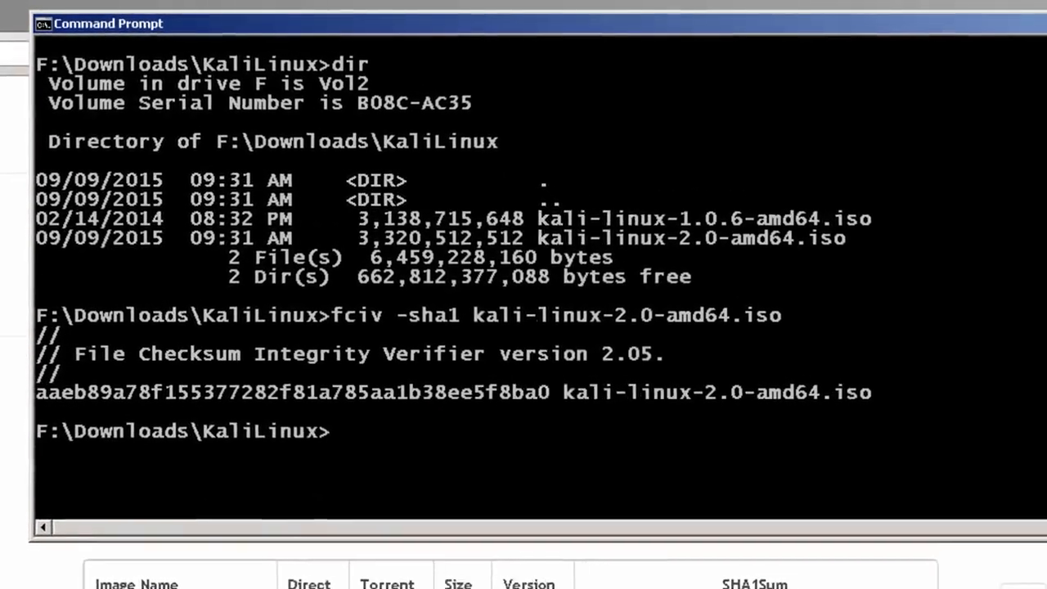
key(Up)
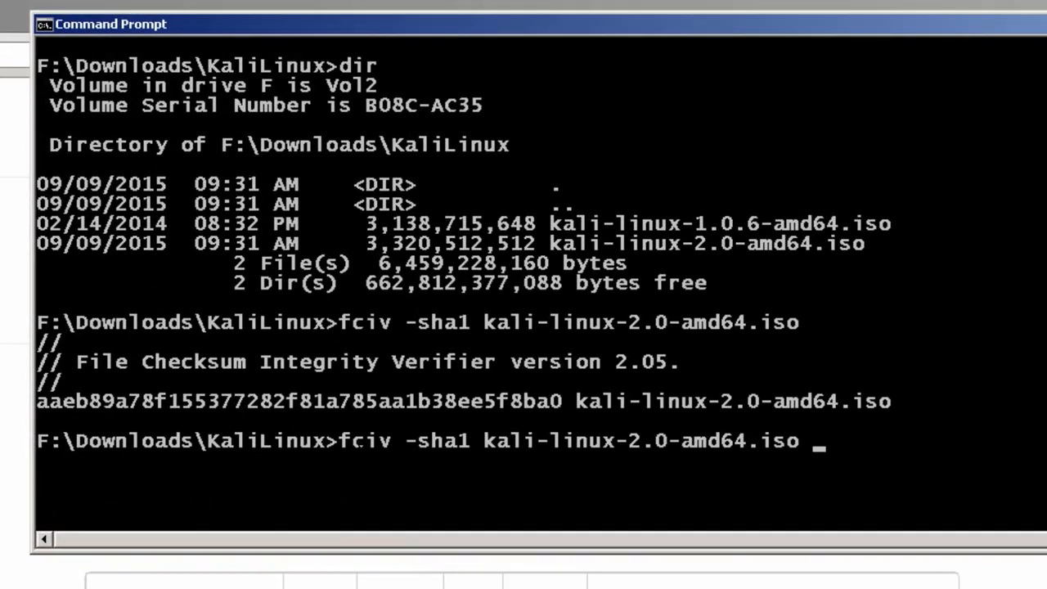
Redirect the SHA1 output to sha1sum.txt and confirm the 126-byte file with dir
text(.)
text(> sha1)
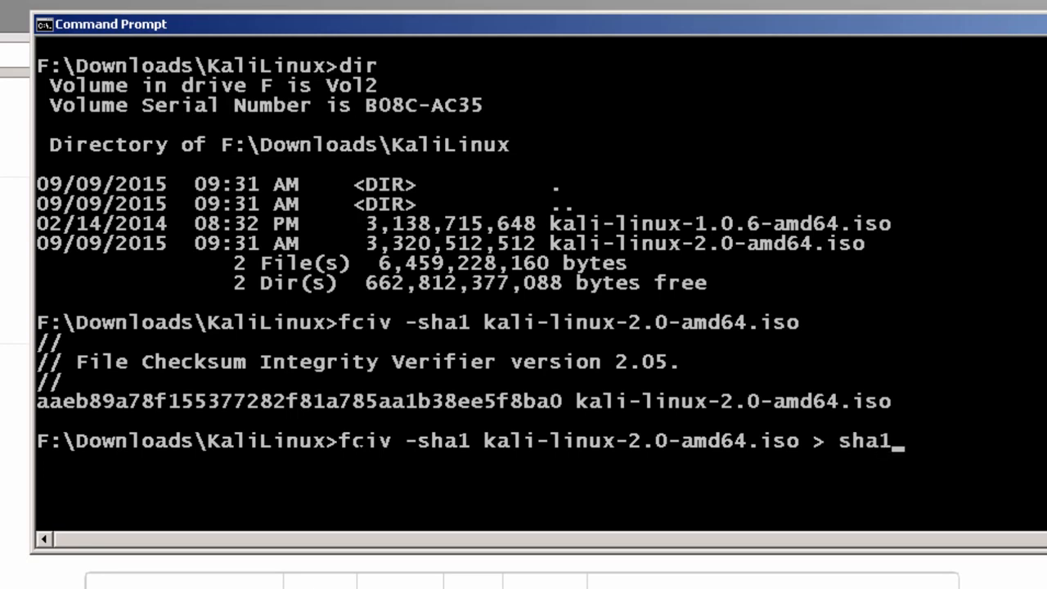
text(sum.txt)
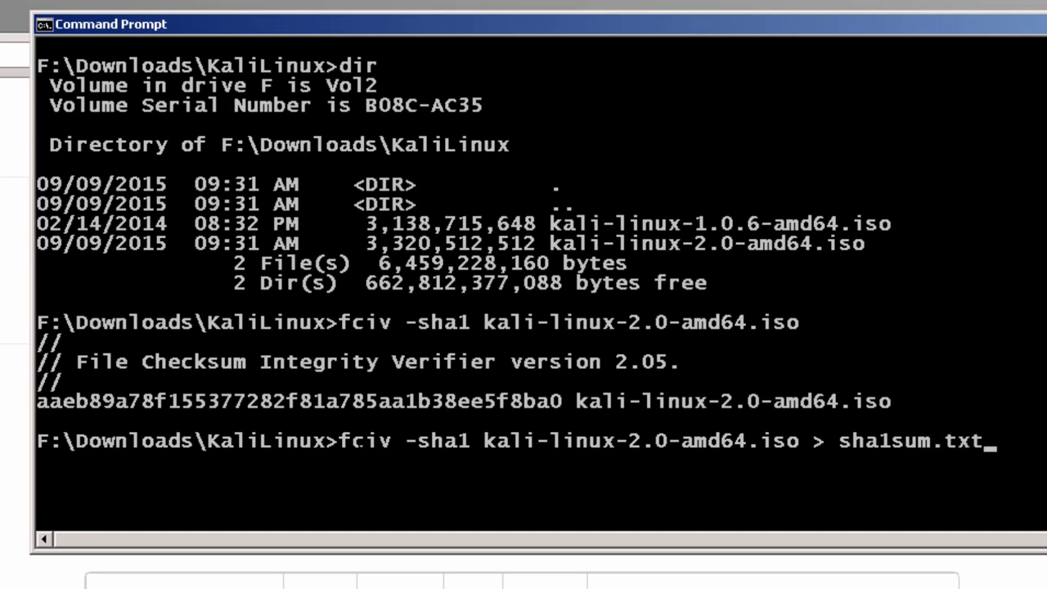
key(Return)
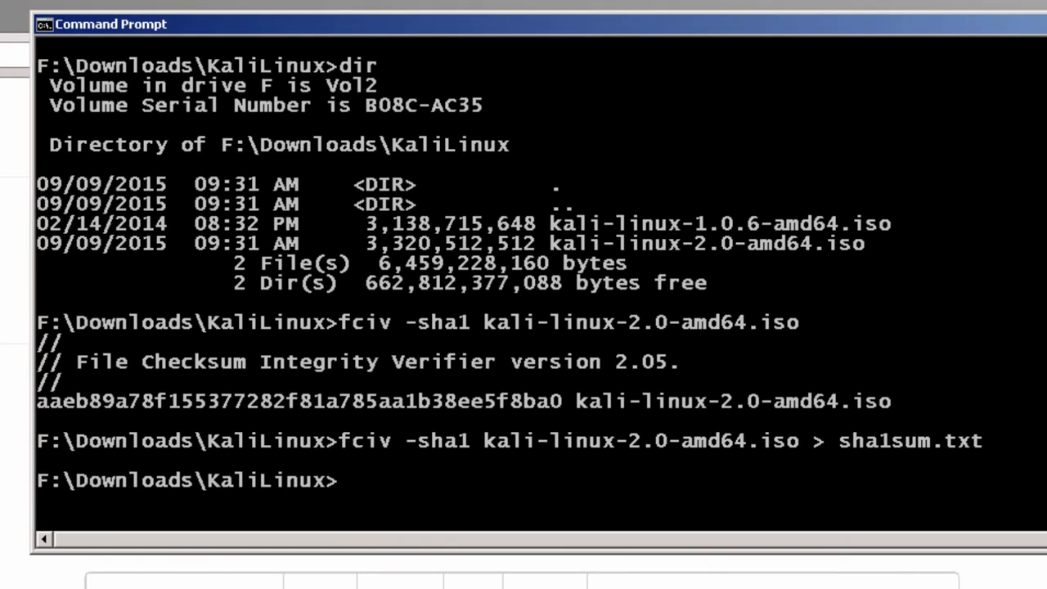
text(dir)
key(Return)
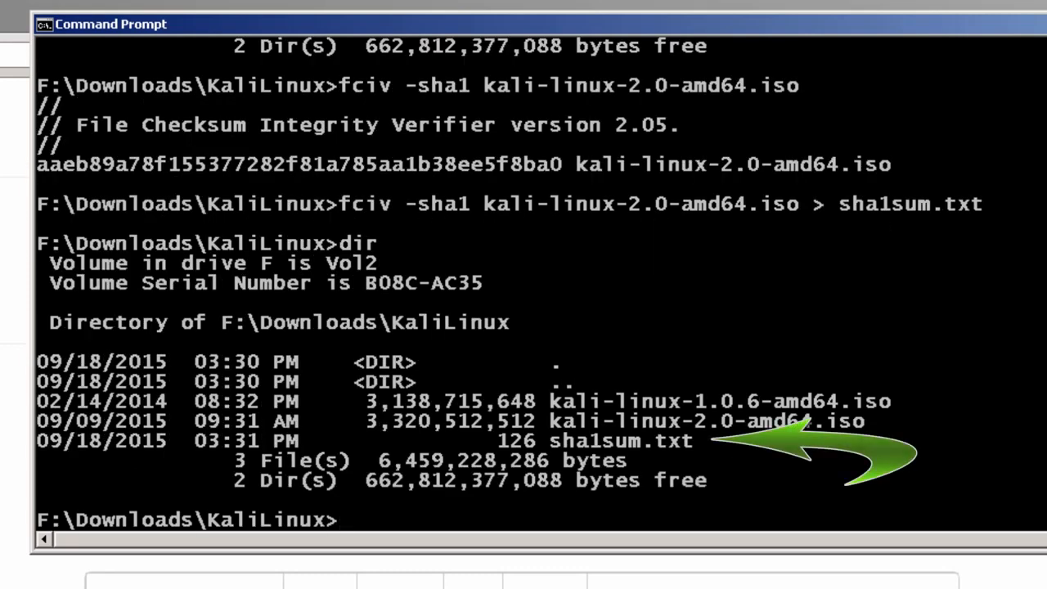
Open sha1sum.txt in Notepad from the command prompt
text(sha1)
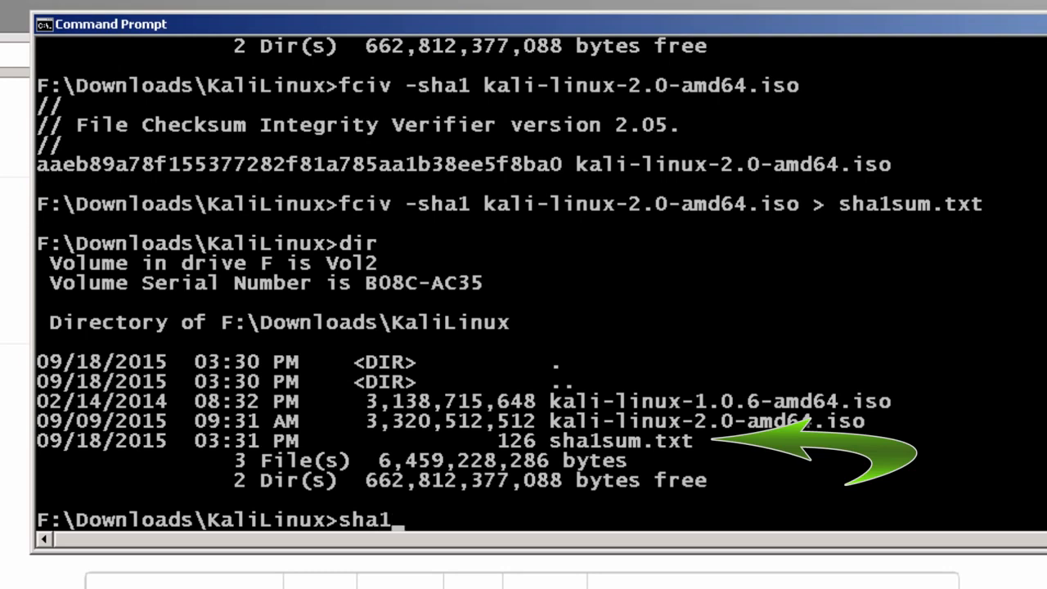
key(Tab)
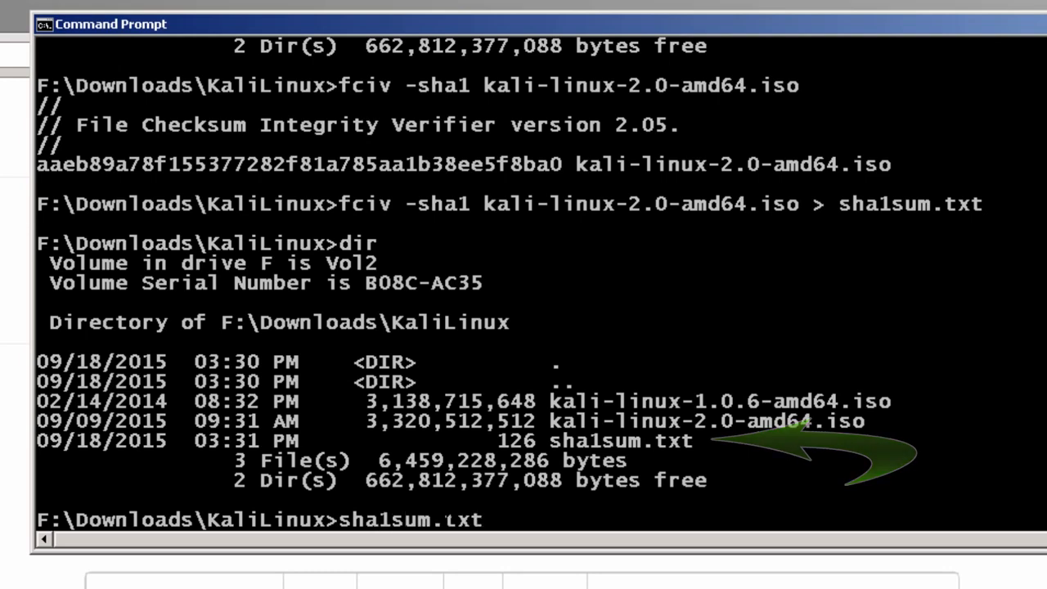
key(Return)
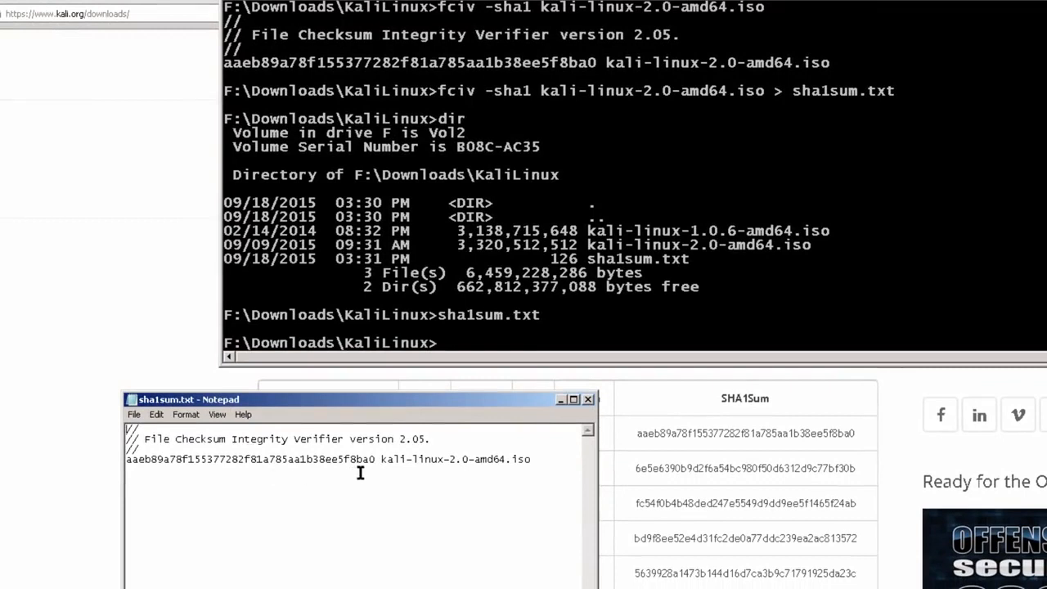
Copy the hash aaeb89a78f155377282f81a785aa1b38ee5f8ba0 from sha1sum.txt to the clipboard
drag(375, 459, 125, 459)
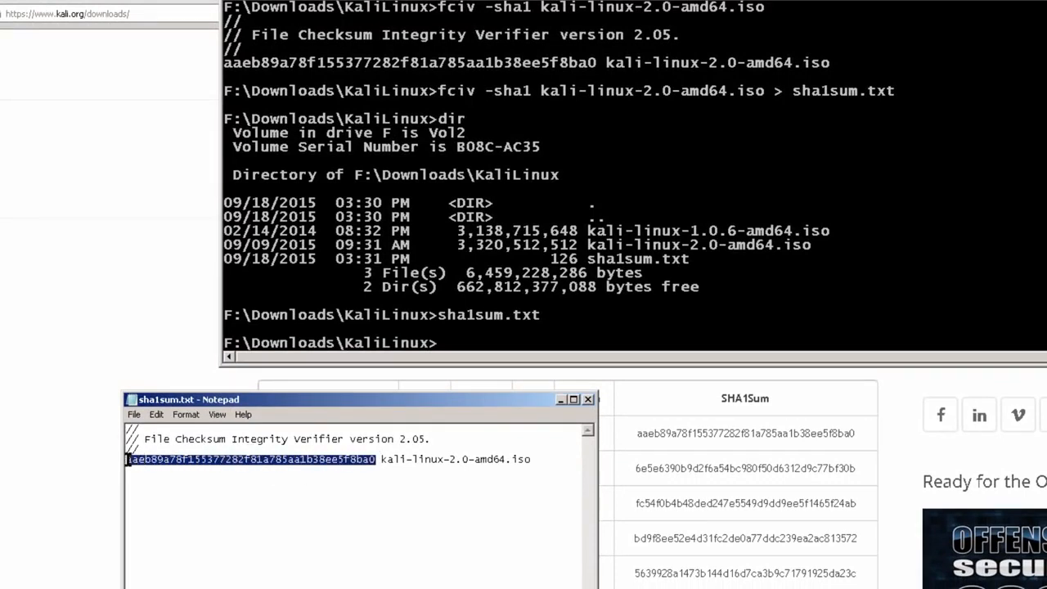
right_click(162, 460)
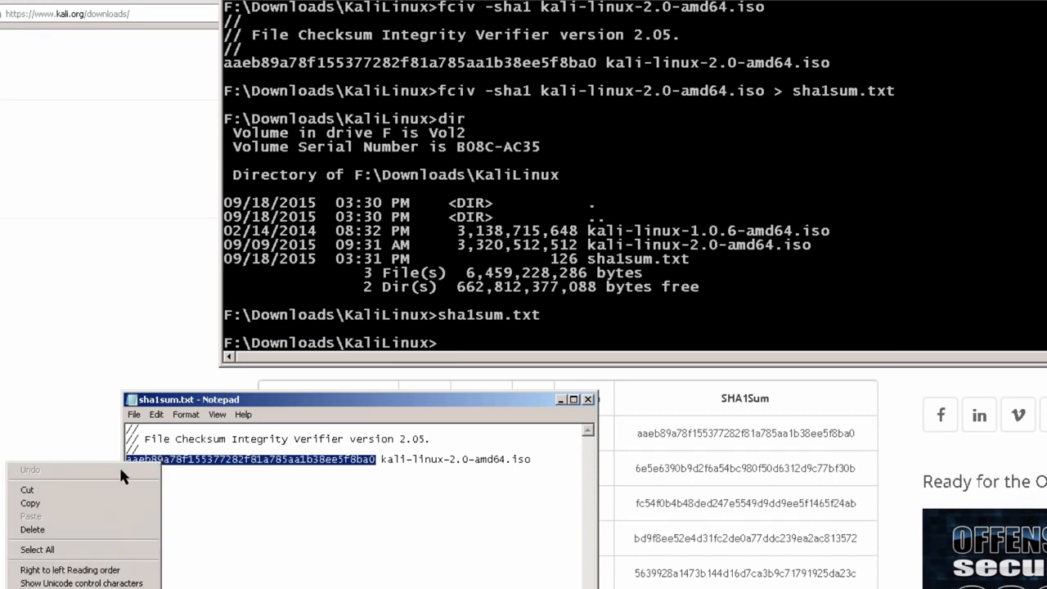
click(30, 504)
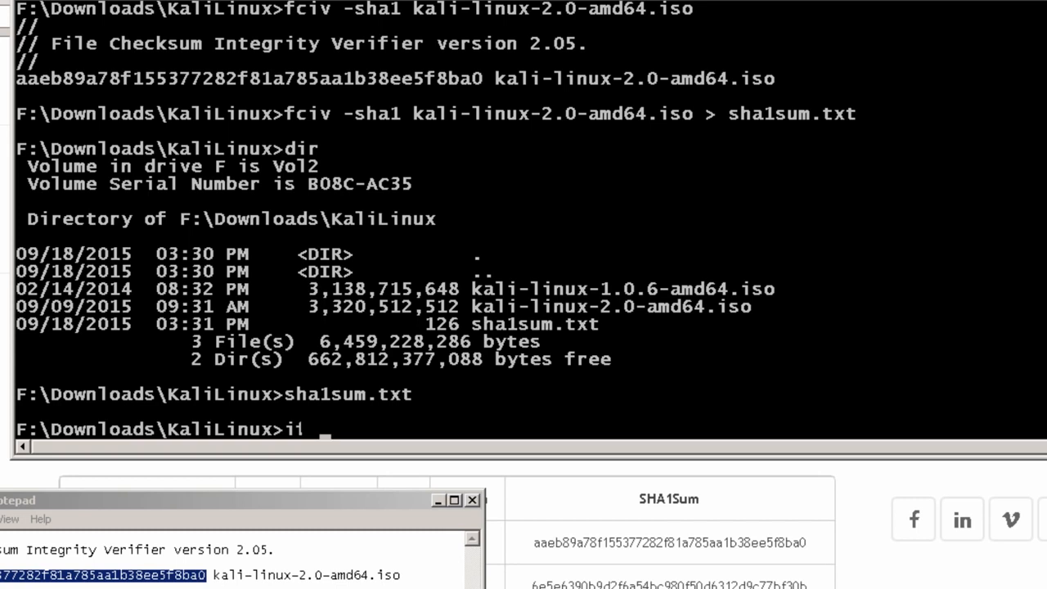
Type if /I and paste the computed SHA1 hash after it in Command Prompt
text(/I)
right_click(365, 437)
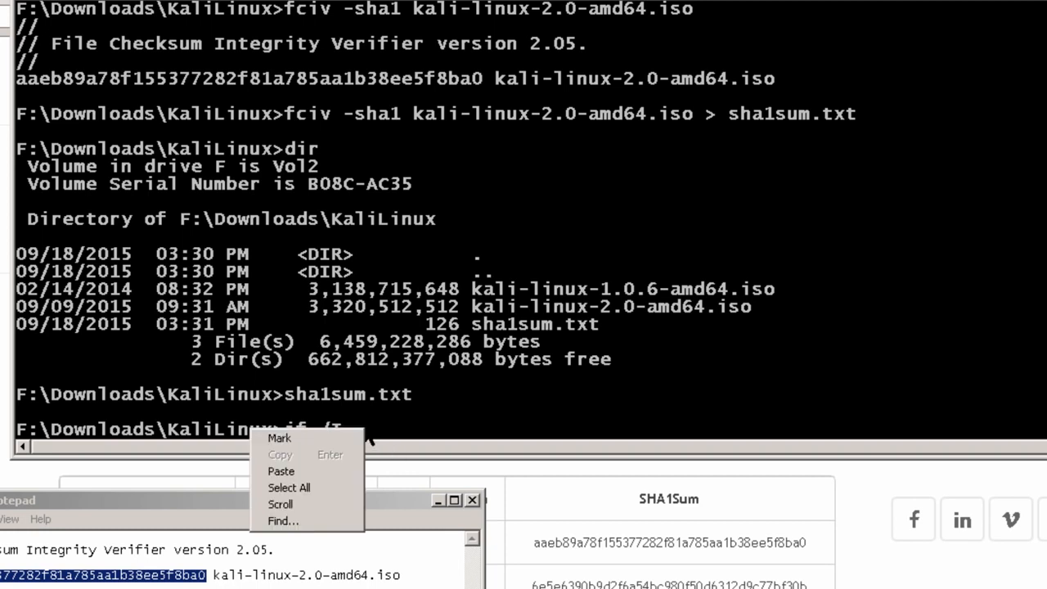
click(289, 468)
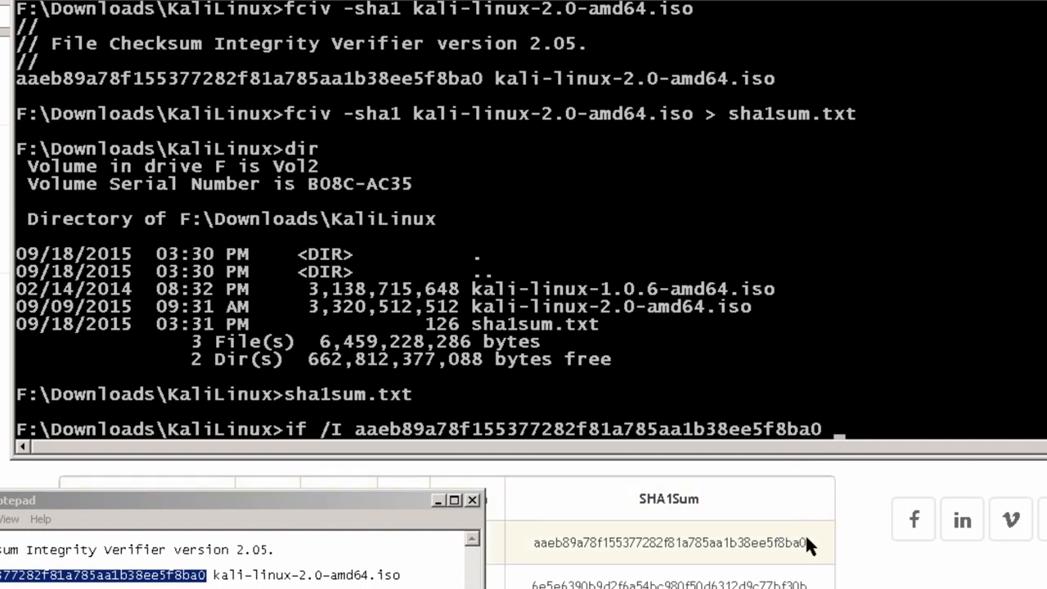
Minimize Notepad and select the Kali Linux 64 bit SHA1Sum on the downloads page
click(398, 500)
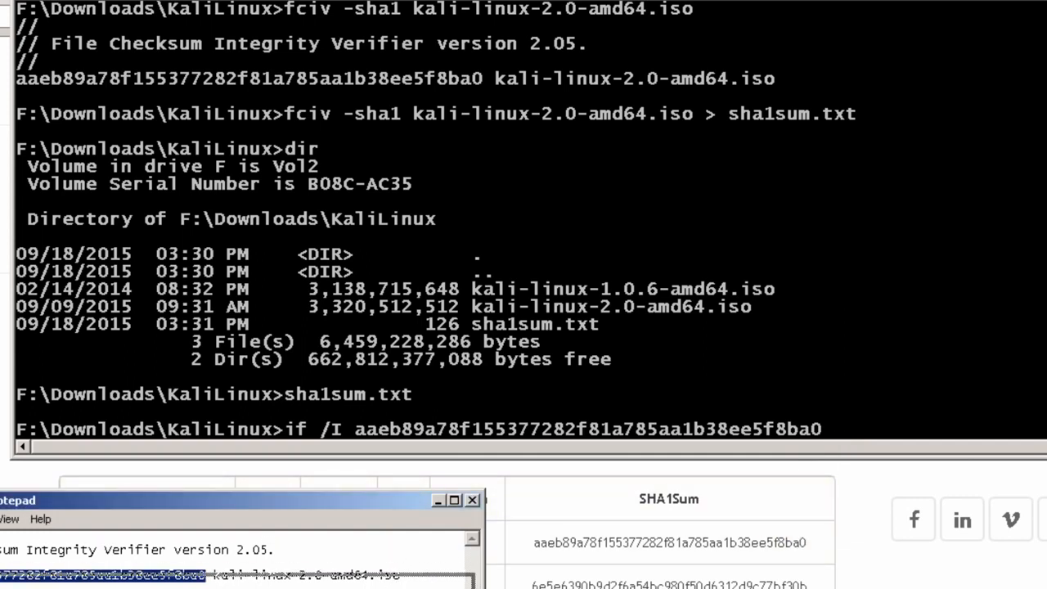
click(439, 500)
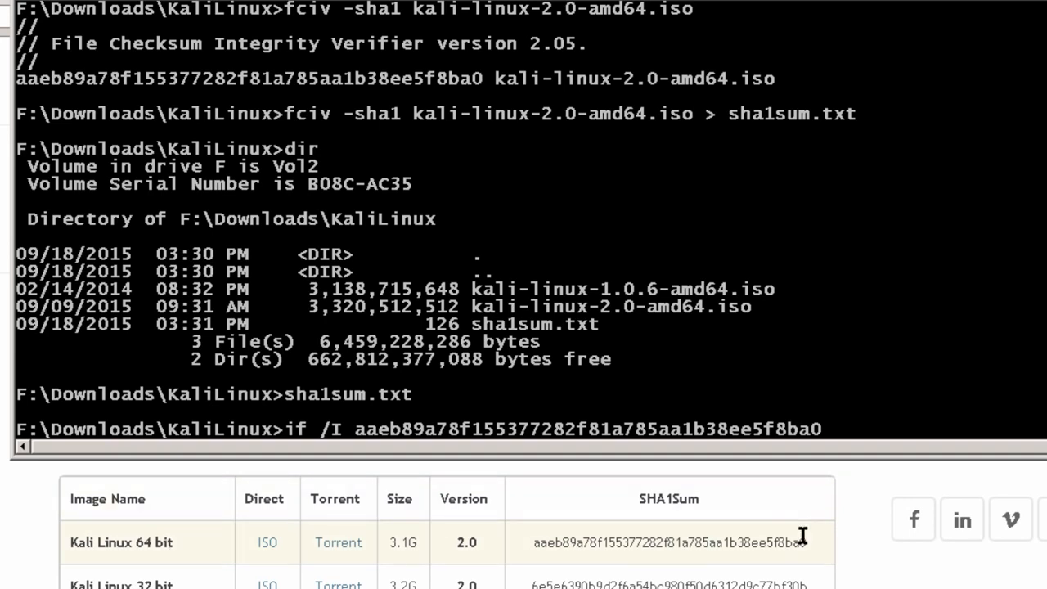
drag(806, 541, 536, 547)
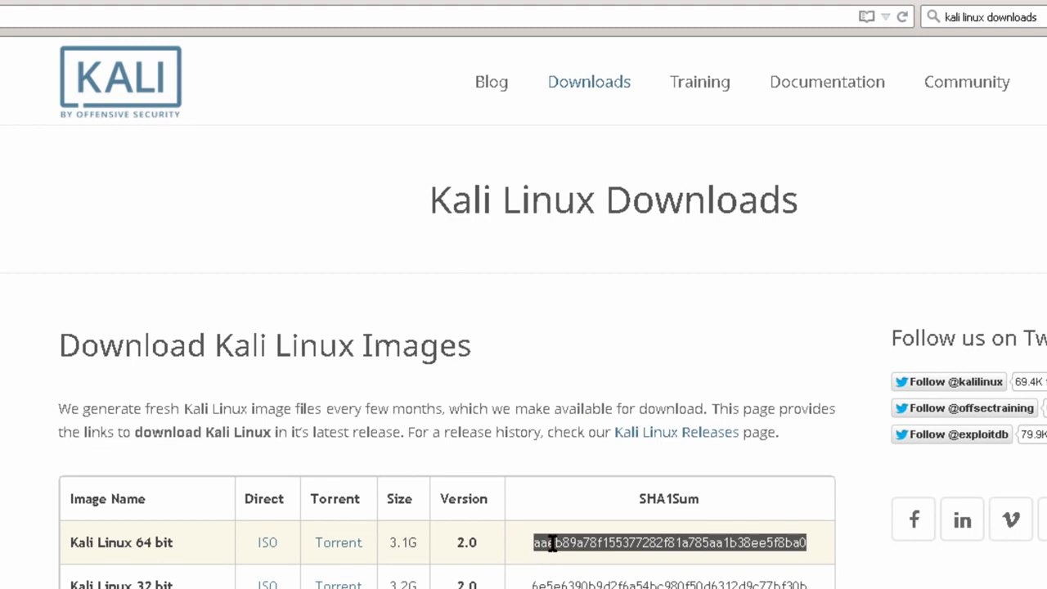
Copy the selected Kali Linux 64 bit 2.0 SHA1Sum from the downloads table
right_click(553, 544)
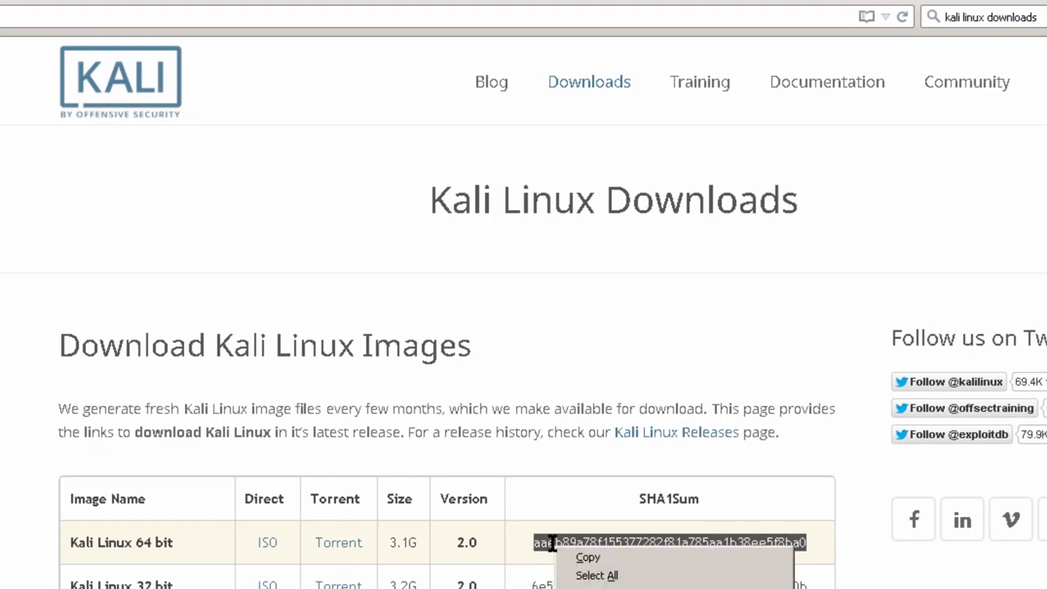
click(589, 558)
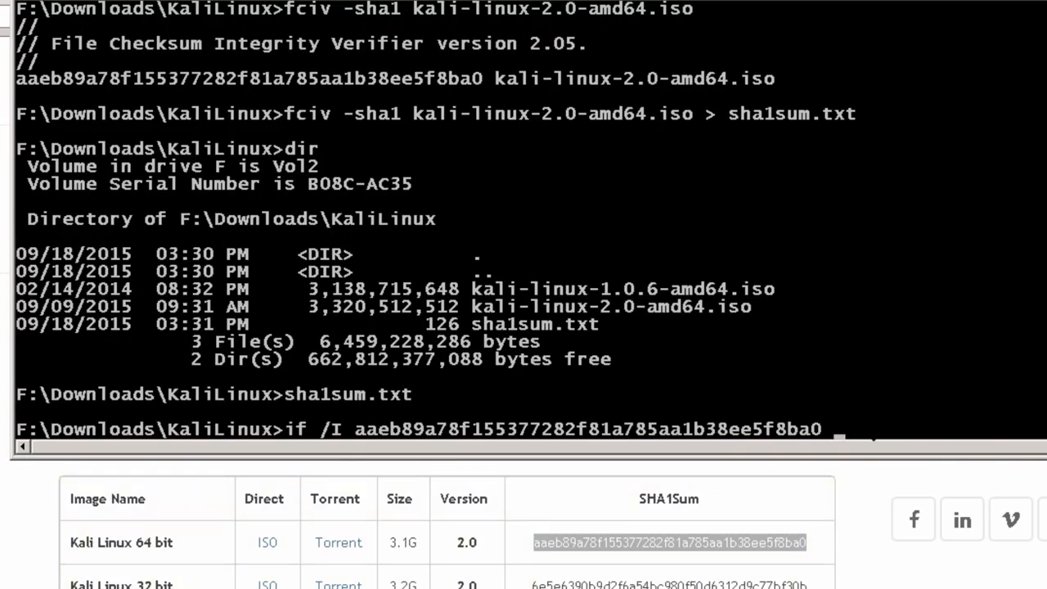
Finish the comparison with == published hash, (echo match) else (echo try download again), and run it
text(==)
right_click(879, 437)
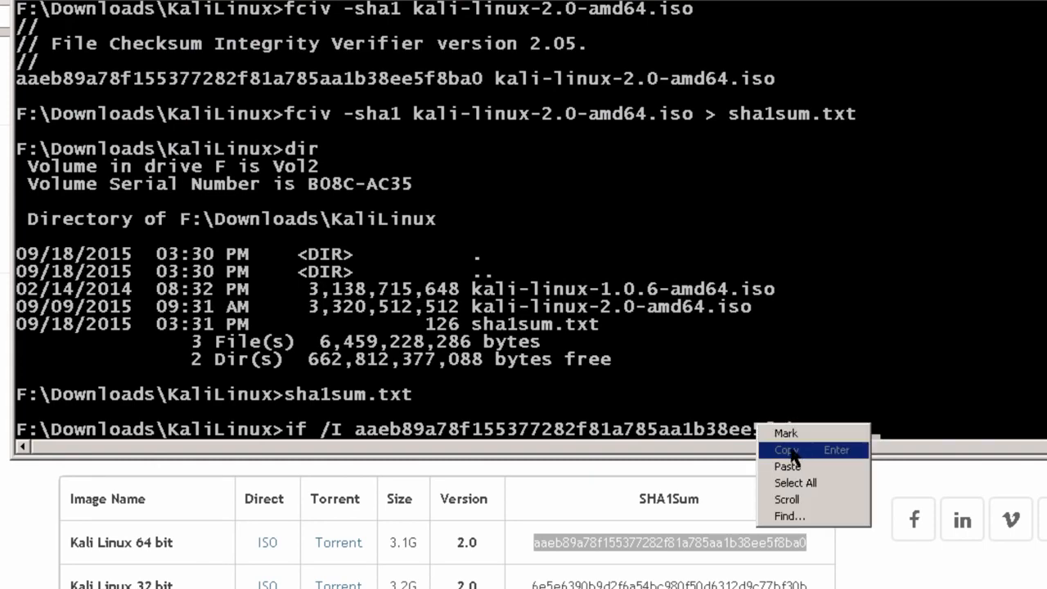
click(787, 468)
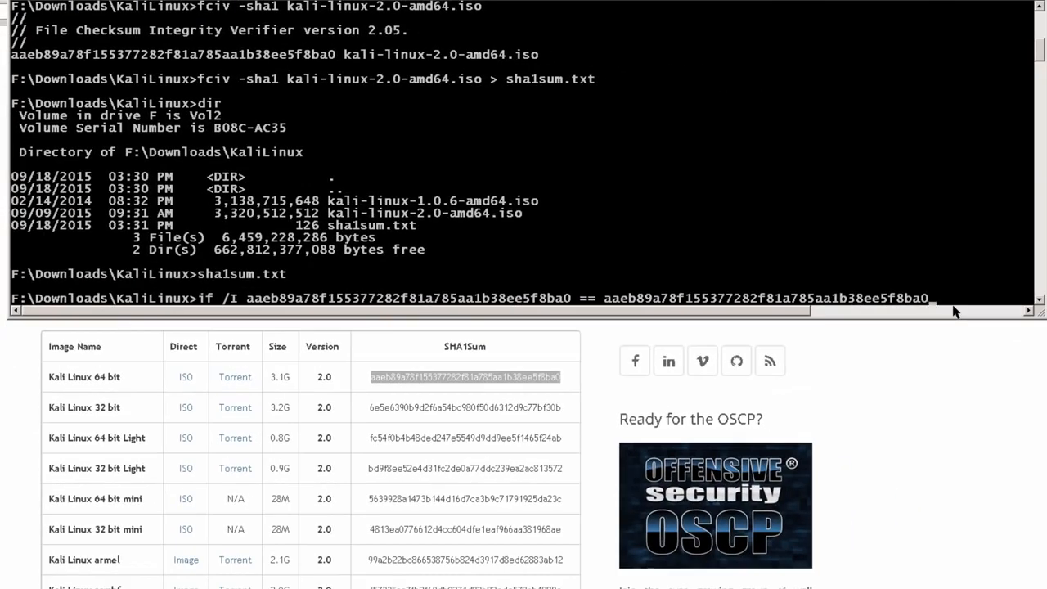
text((echo match)
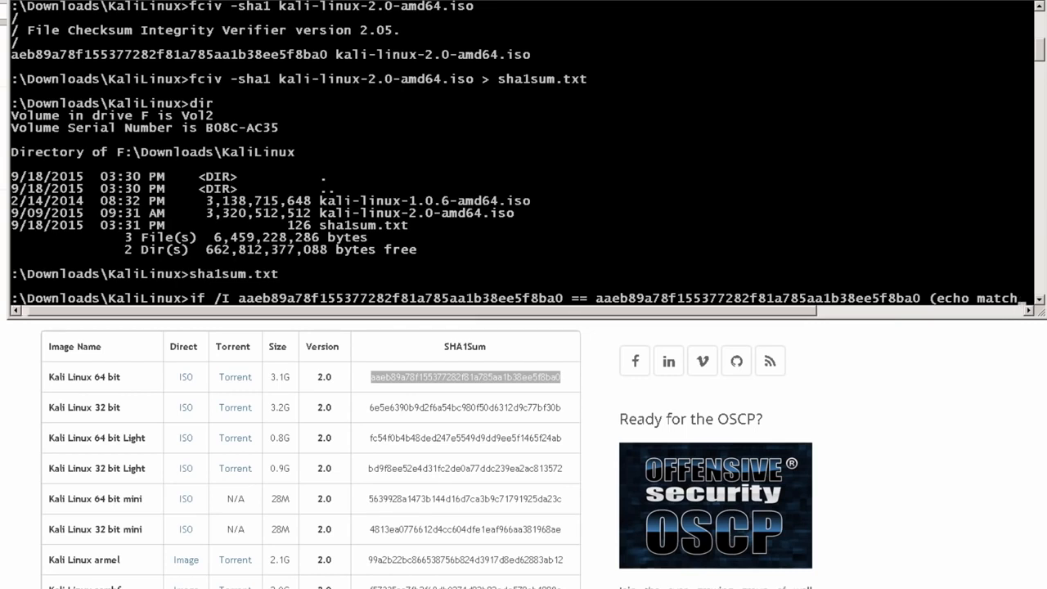
text(e) else)
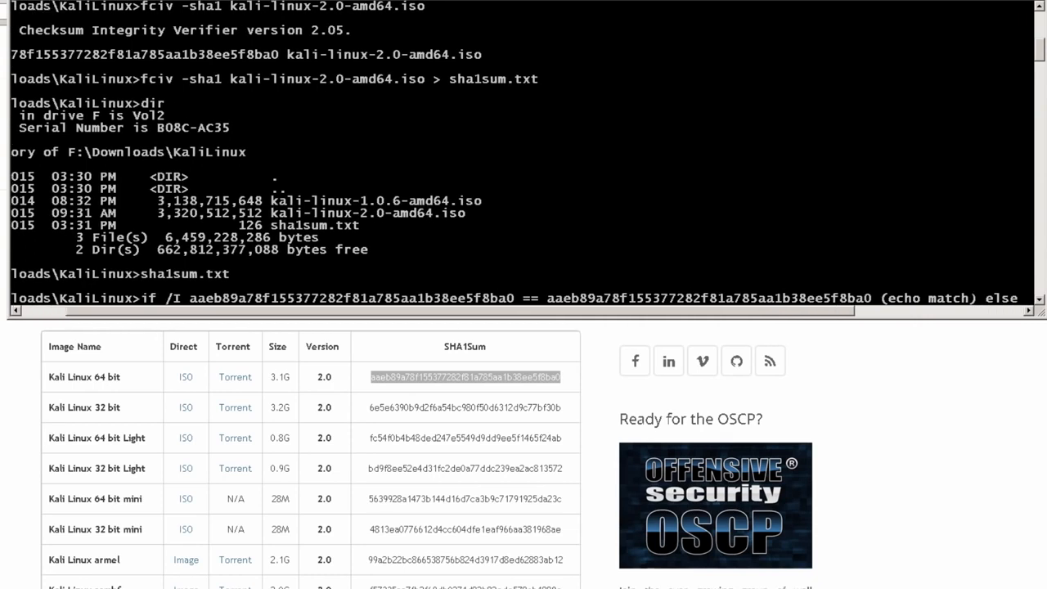
text( (echo)
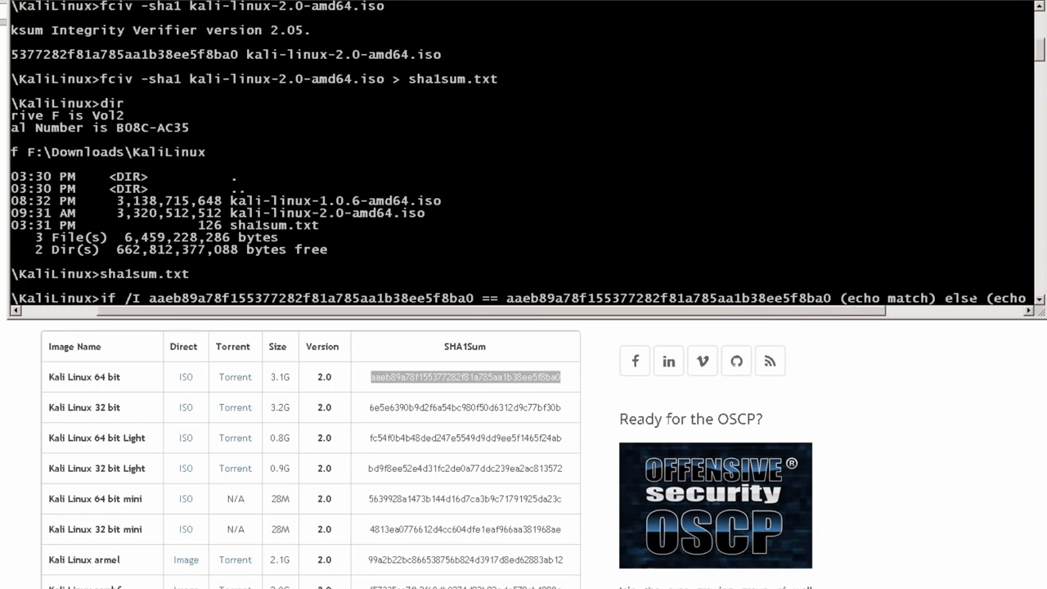
text( download again)
key(BackSpace)
key(BackSpace)
key(BackSpace)
key(BackSpace)
key(BackSpace)
key(BackSpace)
key(BackSpace)
key(BackSpace)
key(BackSpace)
key(BackSpace)
key(BackSpace)
key(BackSpace)
key(BackSpace)
key(BackSpace)
text(try download again)
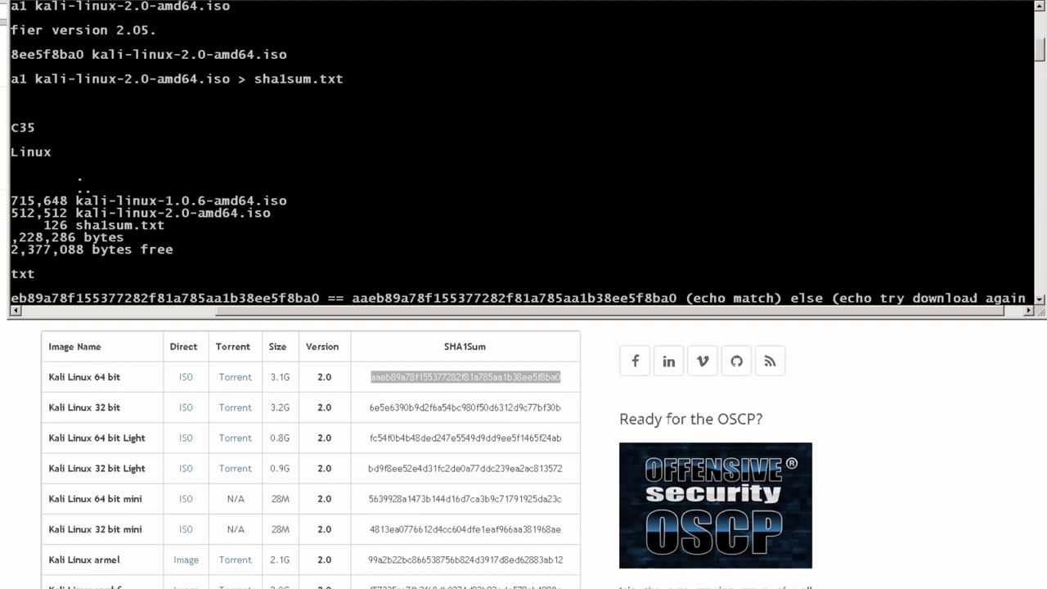
text())
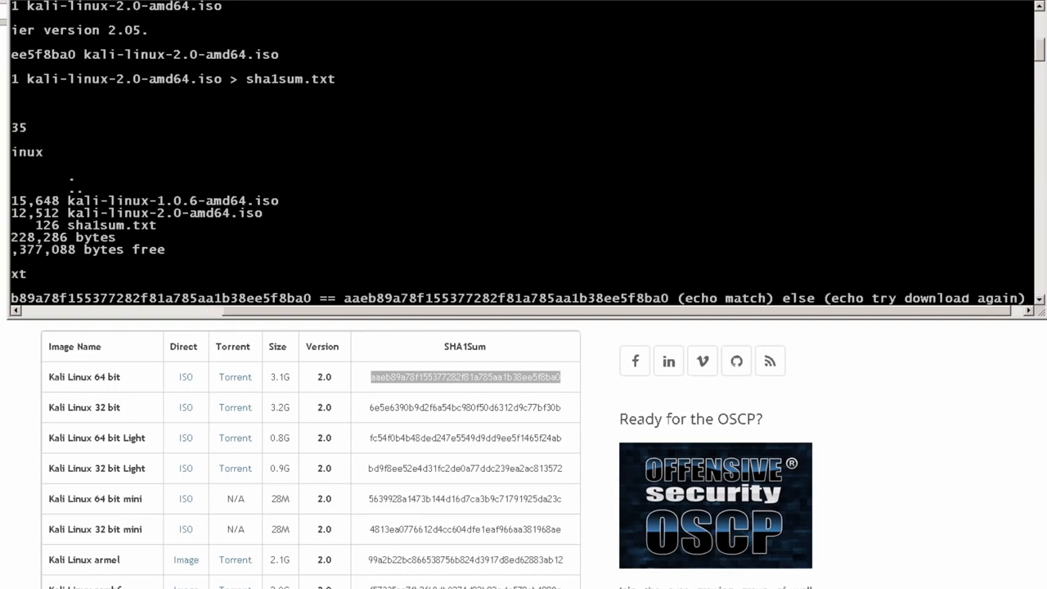
key(Return)
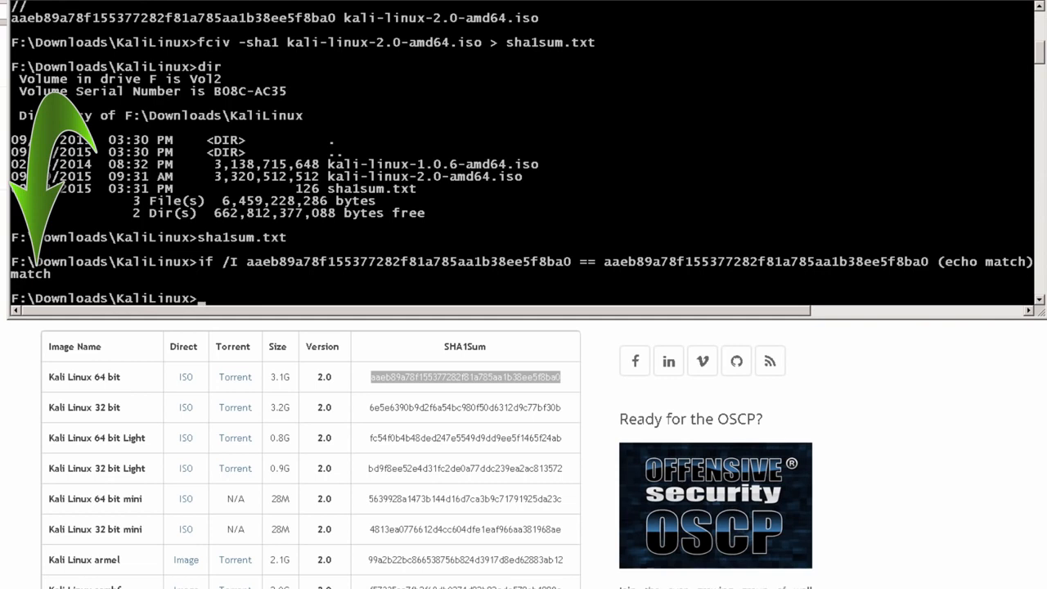
Rerun the comparison with the second hash's last character changed to 'd', printing 'try download again'
key(Up)
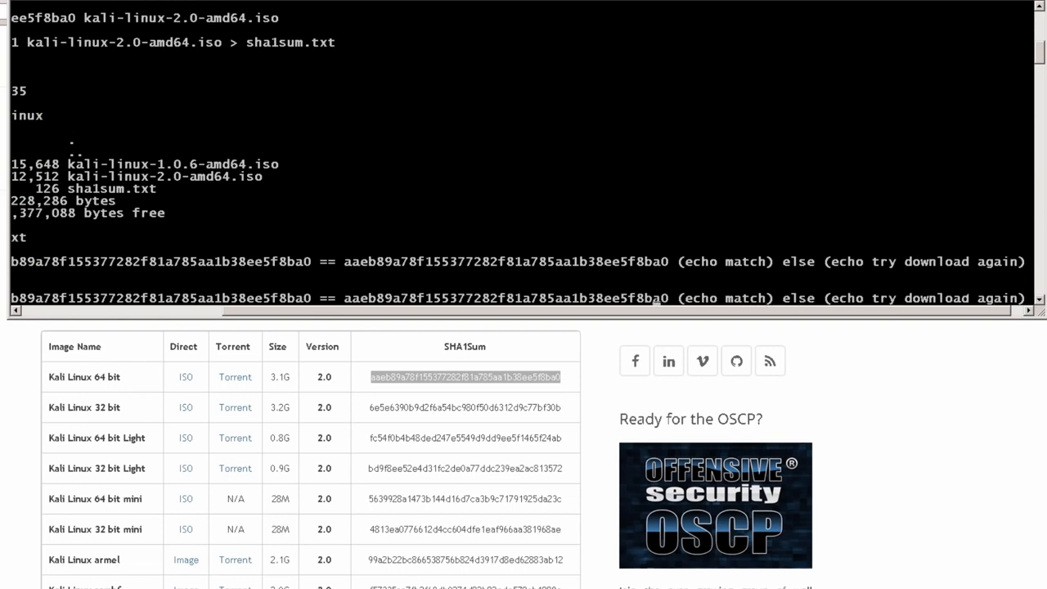
key(BackSpace)
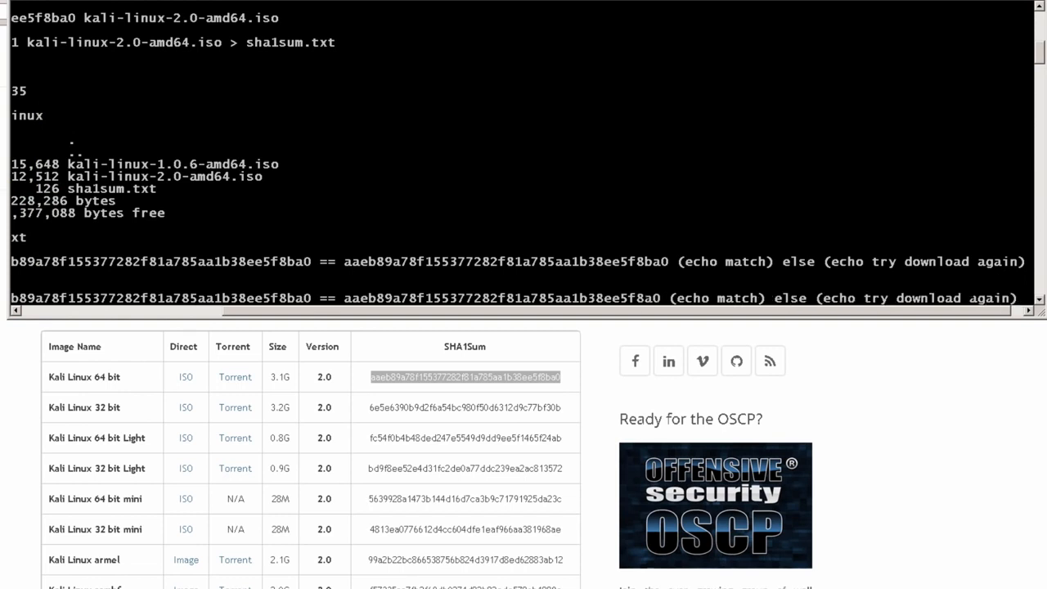
text(d)
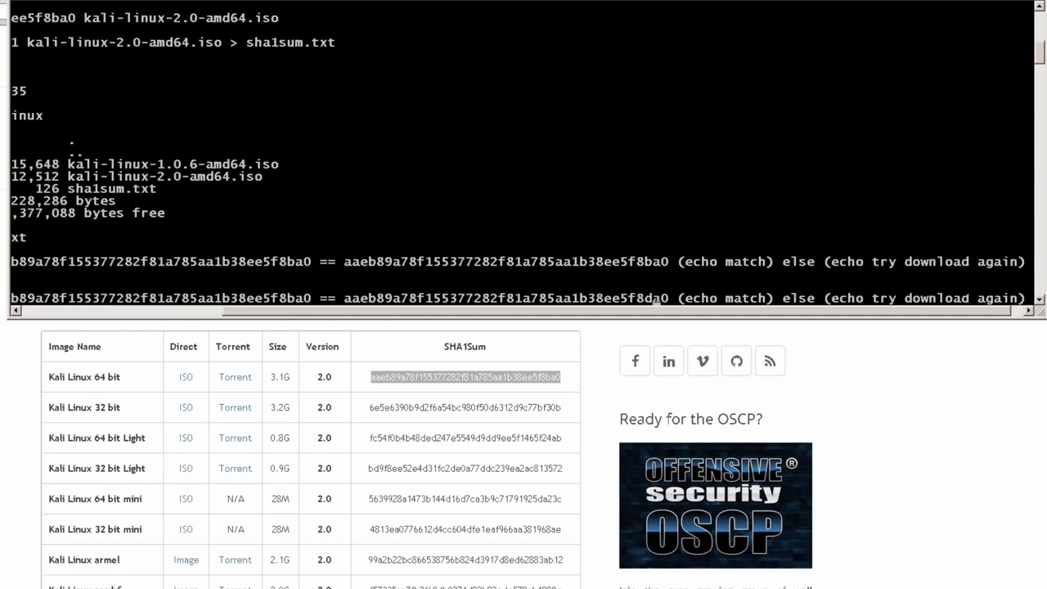
key(Return)
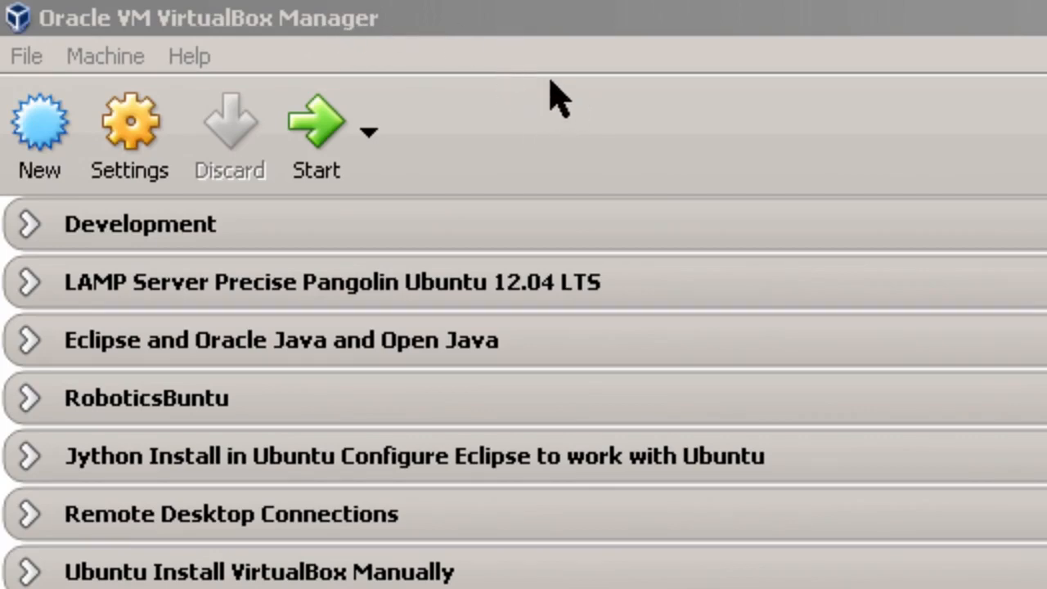
Start a new VM named KaliLinux2 with type Linux and version Debian (64-bit)
click(39, 139)
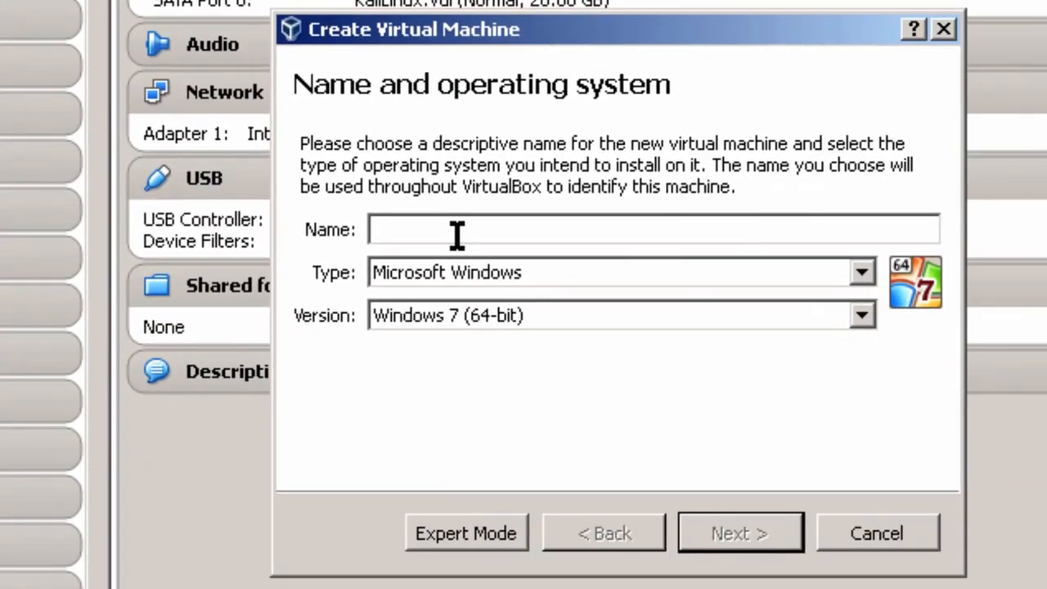
text(Kali)
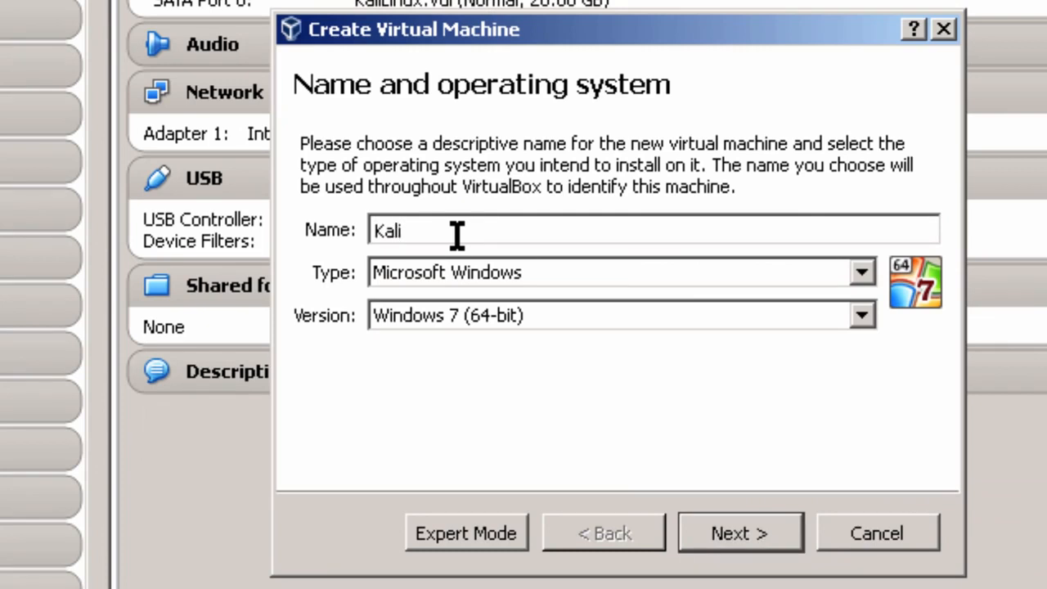
text(Linux)
key(alt)
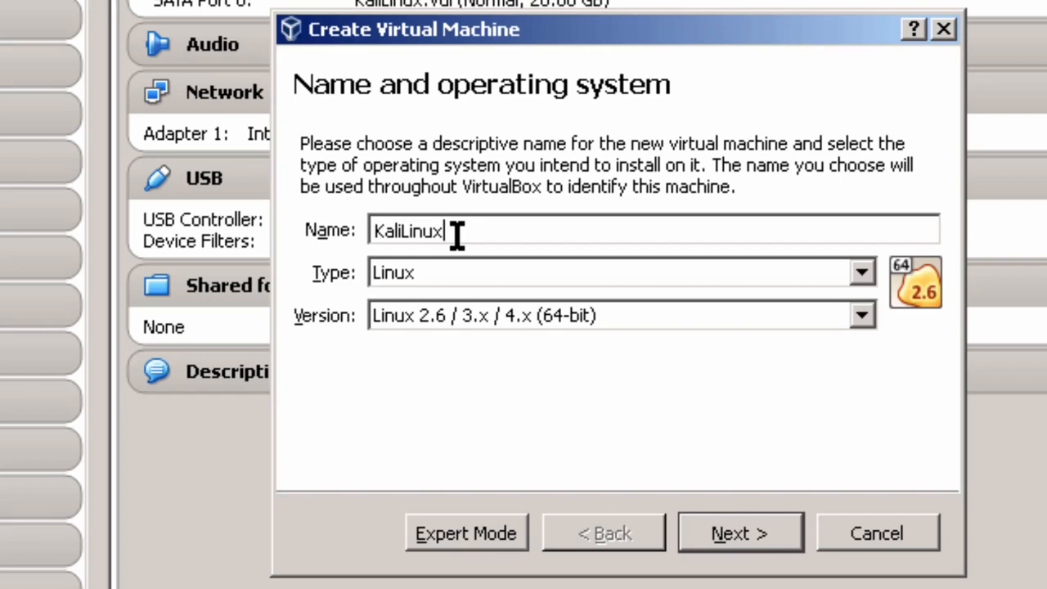
text(2)
click(862, 316)
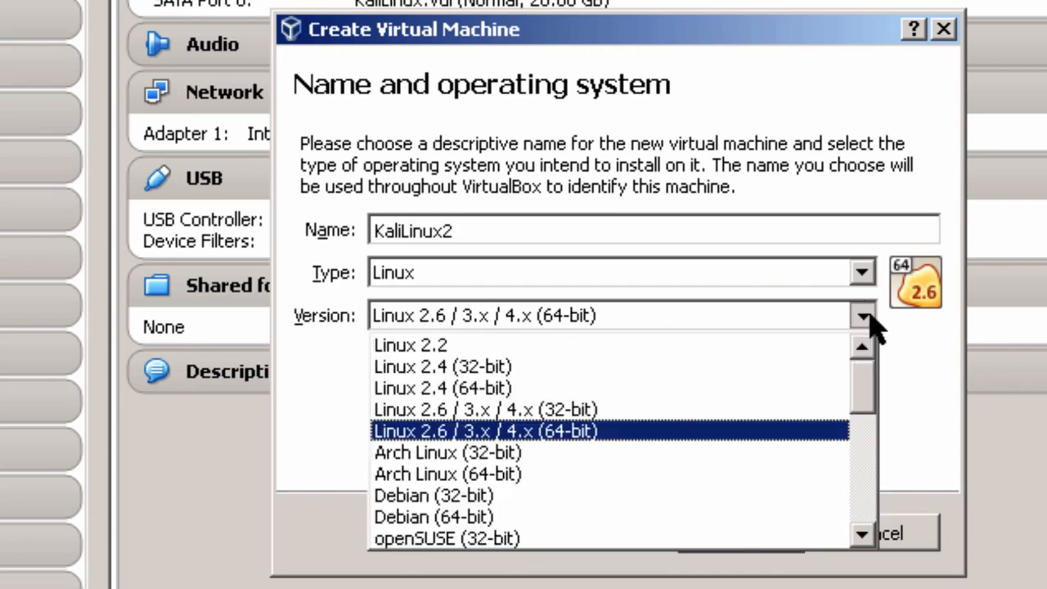
click(470, 517)
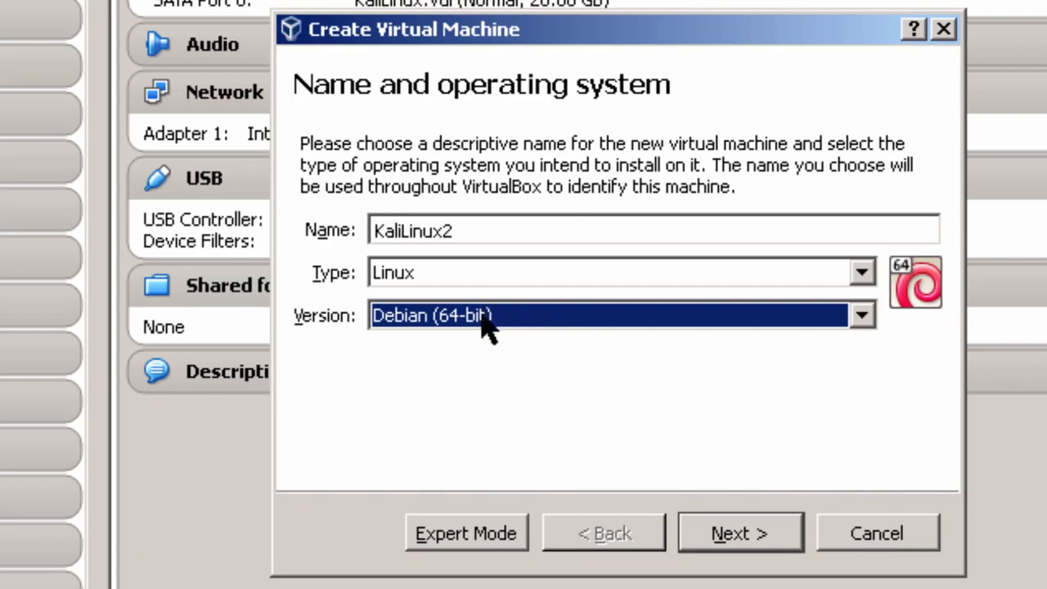
click(739, 544)
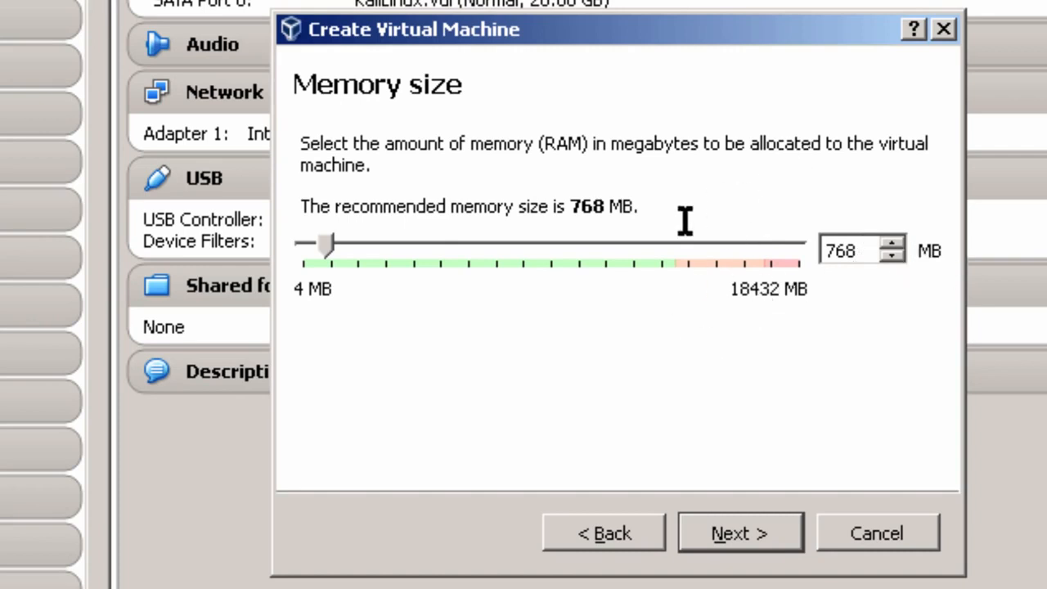
Replace the 768 MB memory value with 1024 MB and advance to the hard disk step
drag(860, 243, 781, 261)
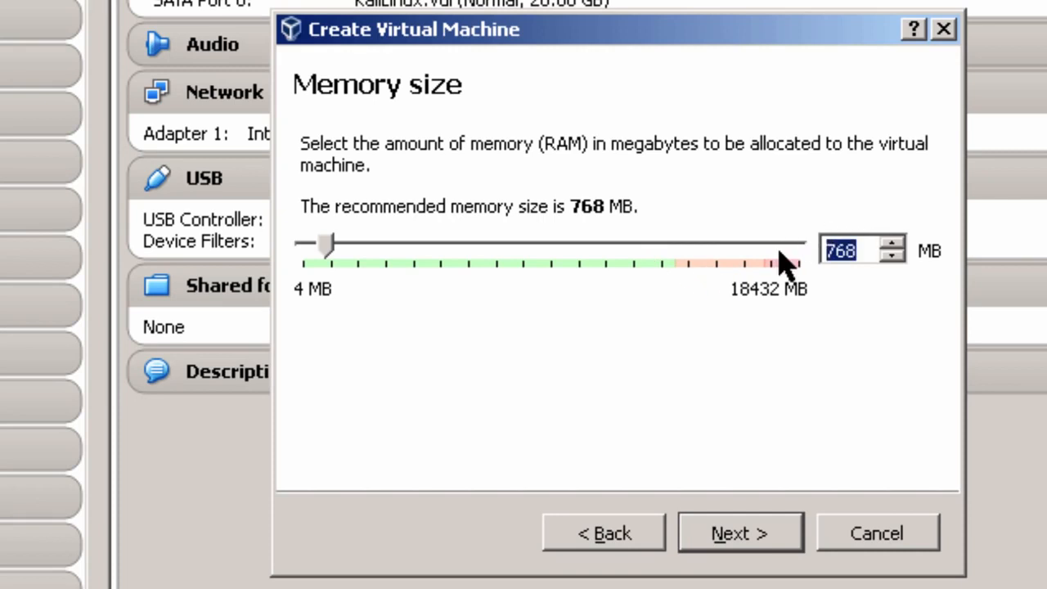
text(1024)
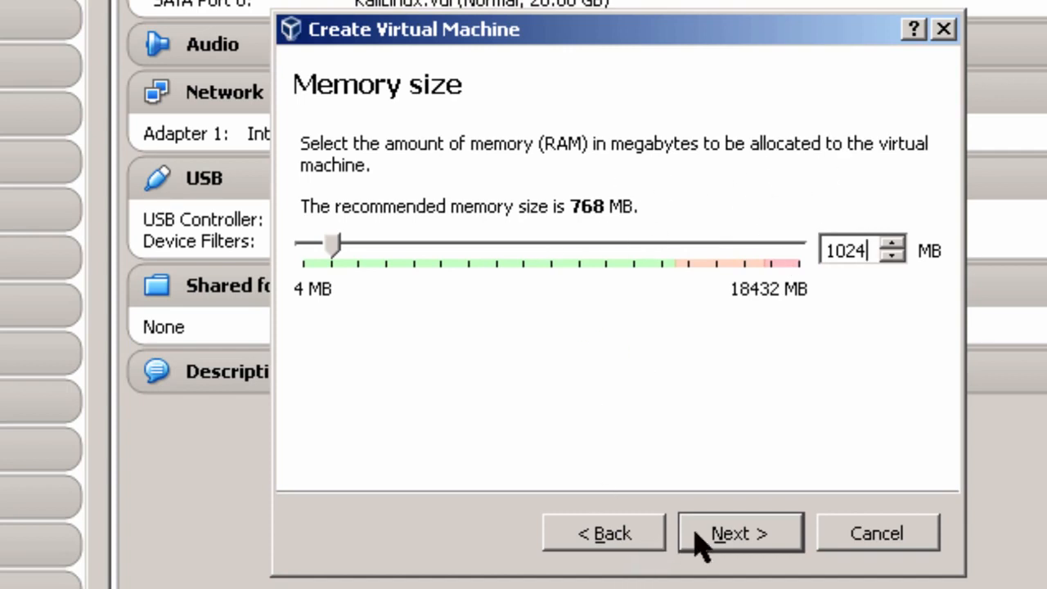
click(738, 536)
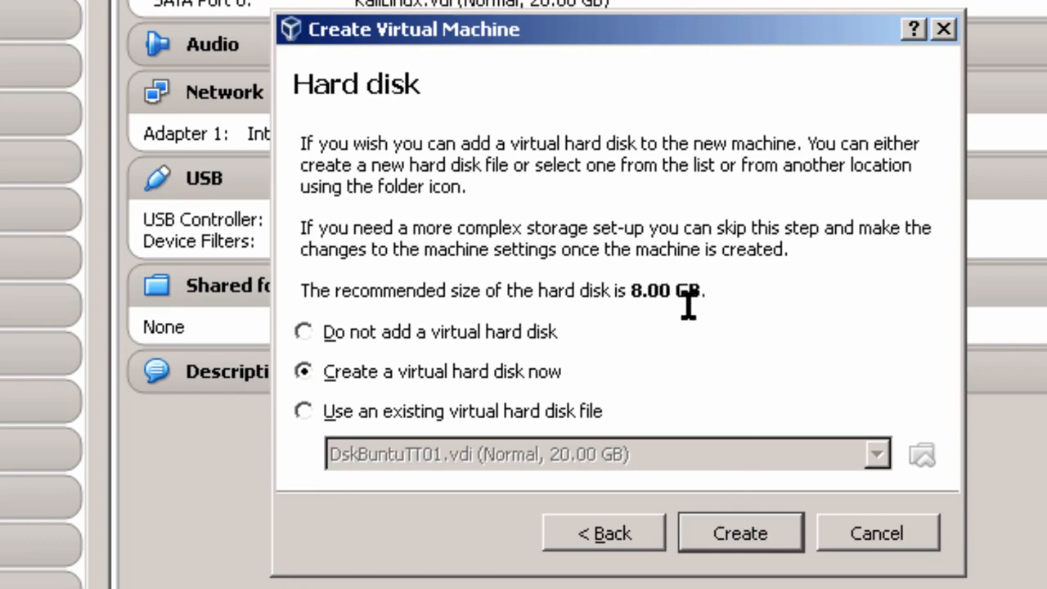
Start a new virtual hard disk as a dynamically allocated VMDK file
click(762, 528)
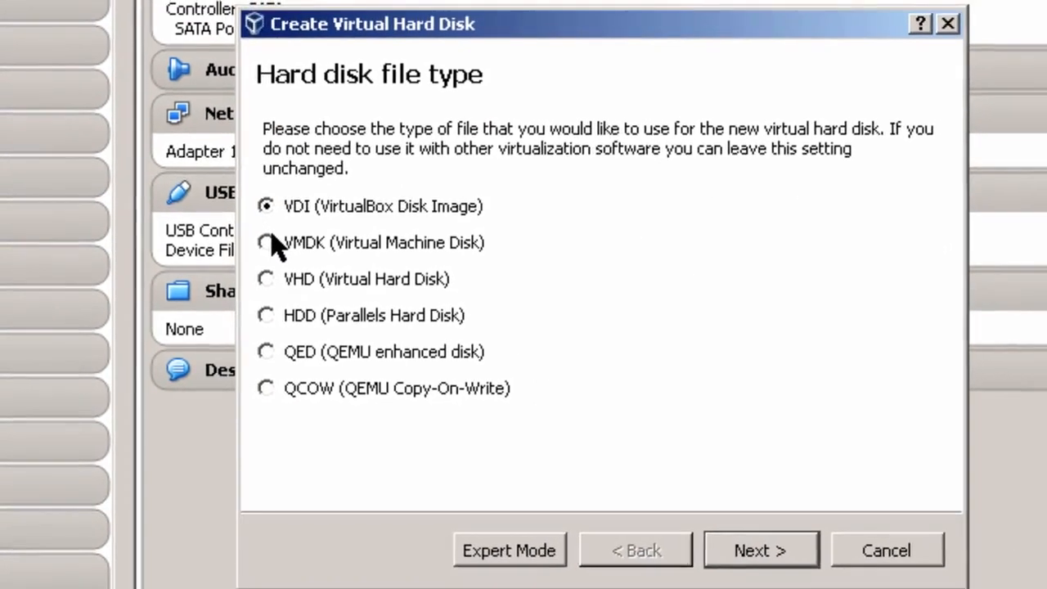
click(276, 245)
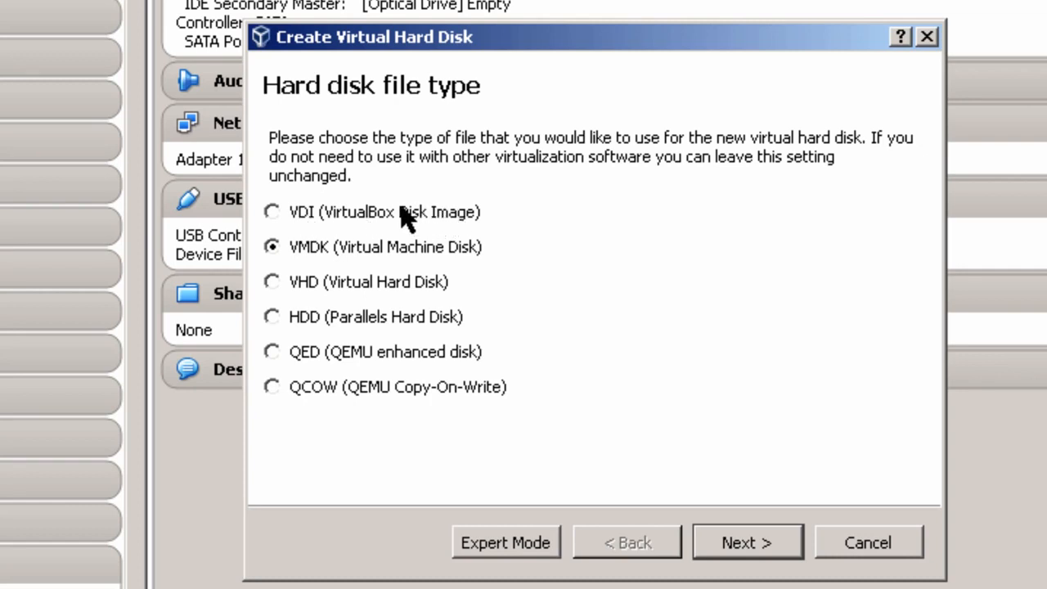
click(769, 546)
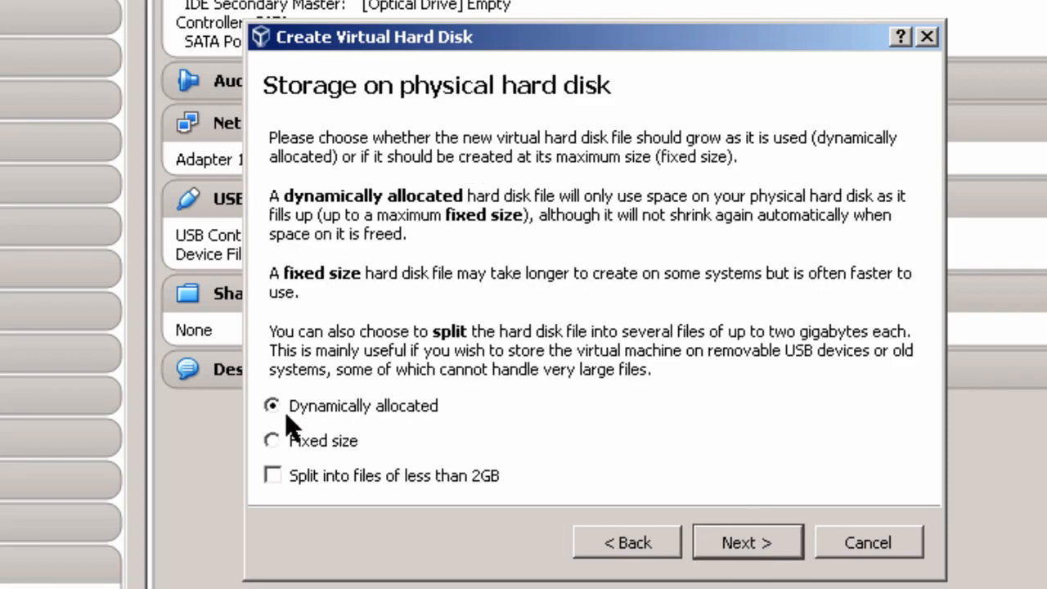
click(769, 547)
Change the disk size from 8 GB to 20 GB and create the KaliLinux2 machine
click(873, 296)
key(BackSpace)
text(20.00 GB)
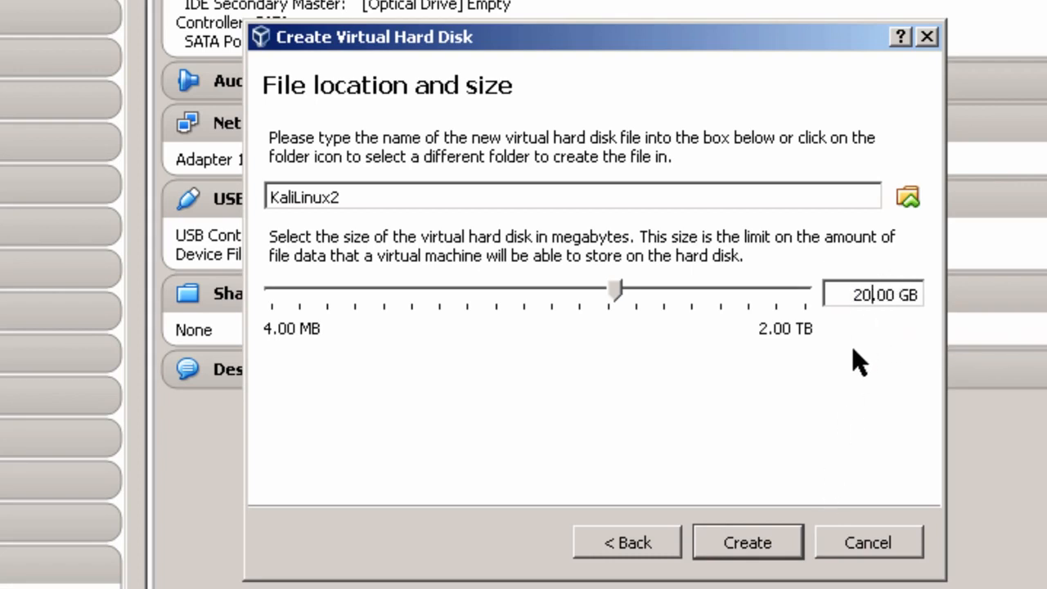
click(740, 544)
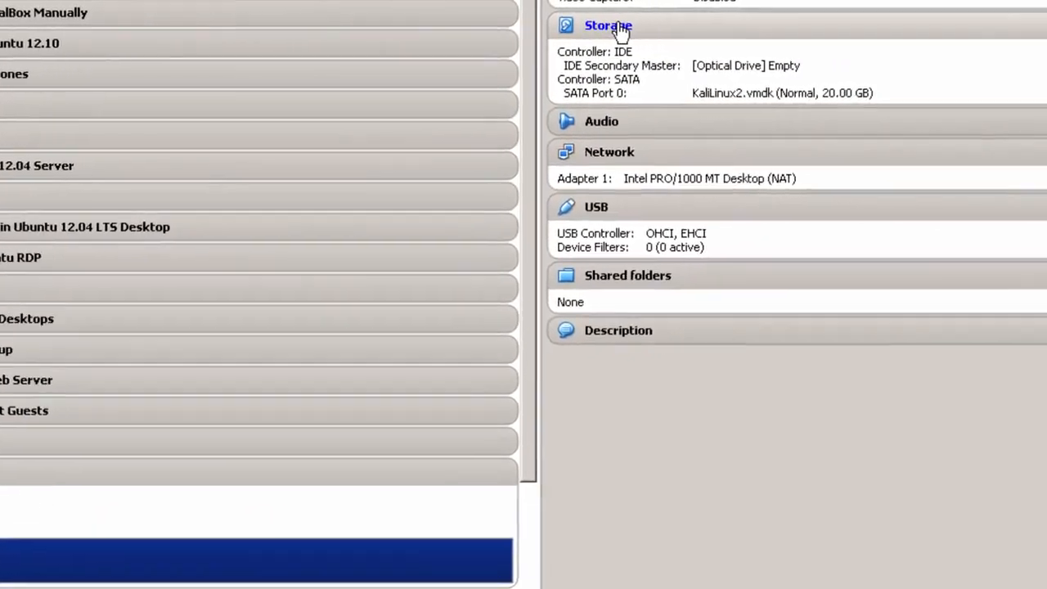
Load kali-linux-2.0-amd64.iso into KaliLinux2's empty optical drive in Storage settings and save
click(732, 28)
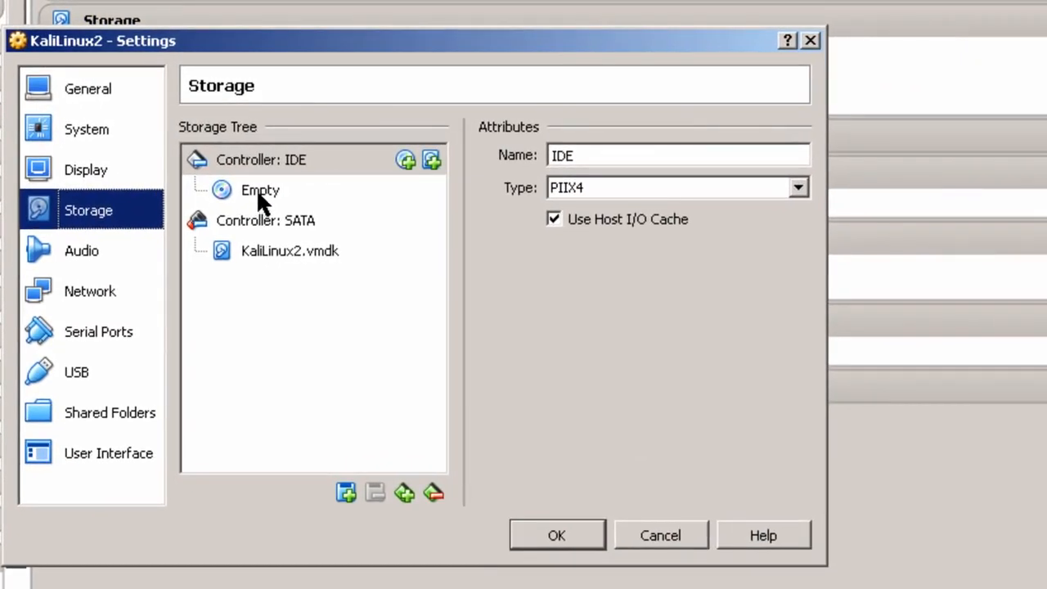
click(257, 188)
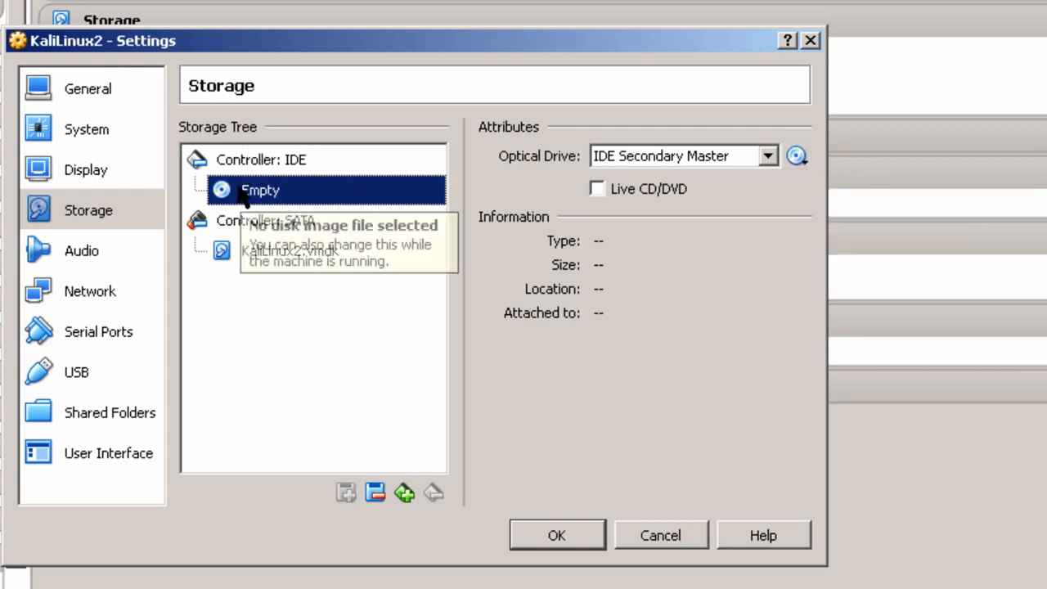
click(798, 156)
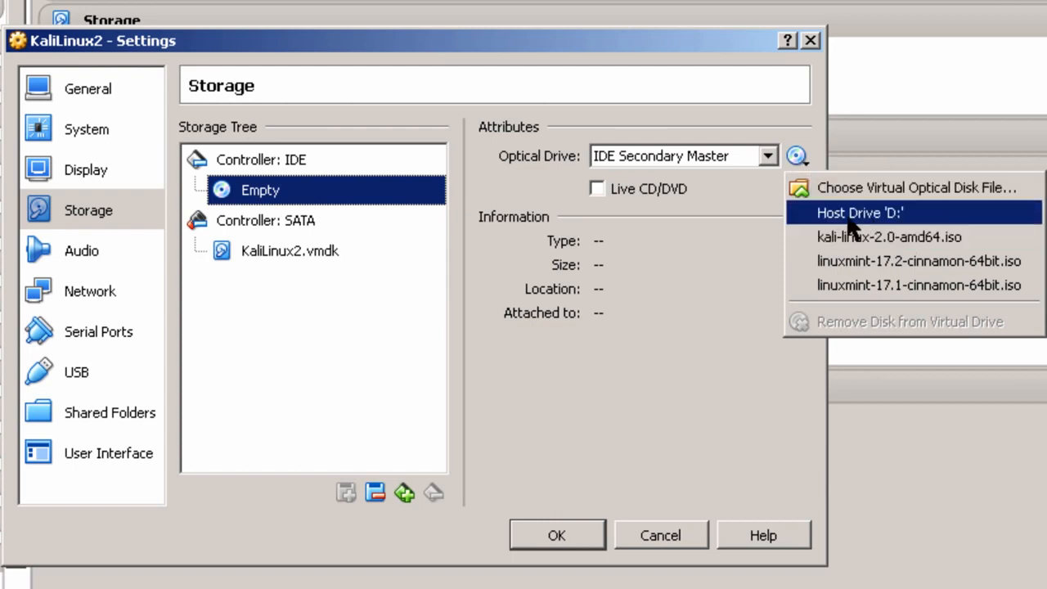
click(875, 196)
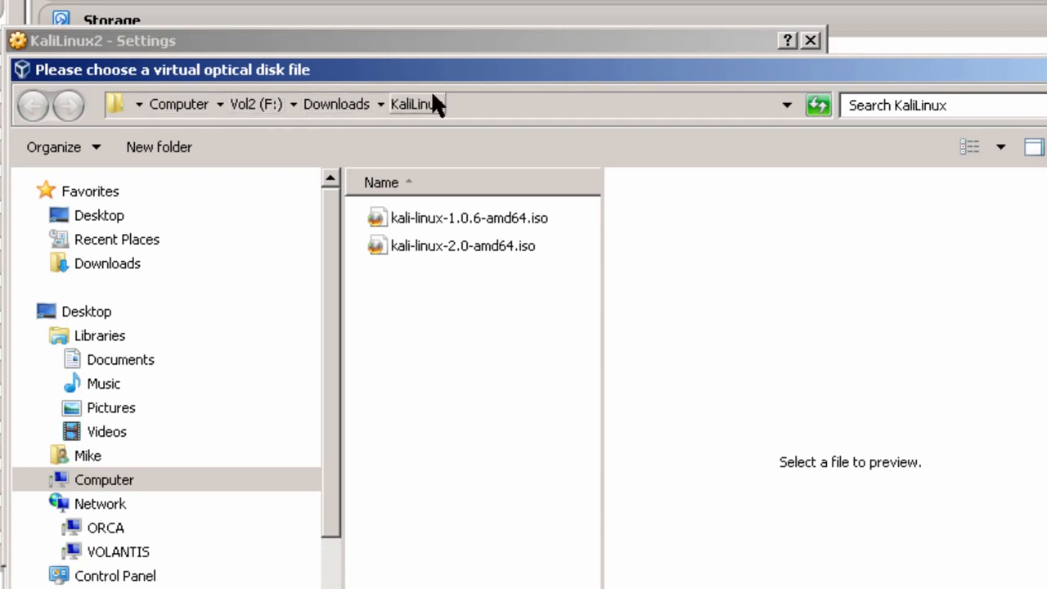
click(489, 245)
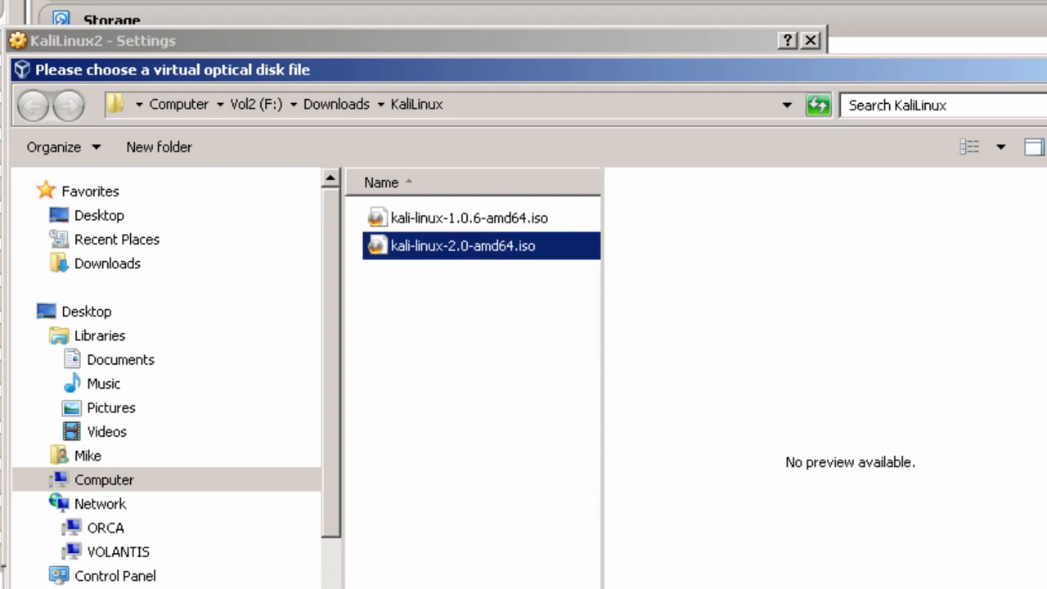
click(1010, 552)
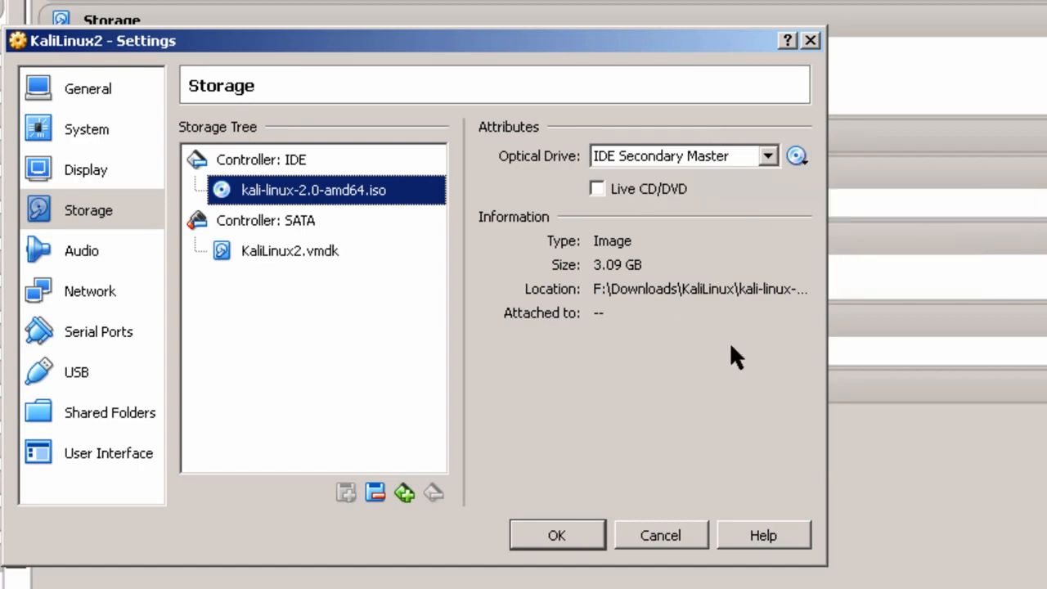
click(576, 531)
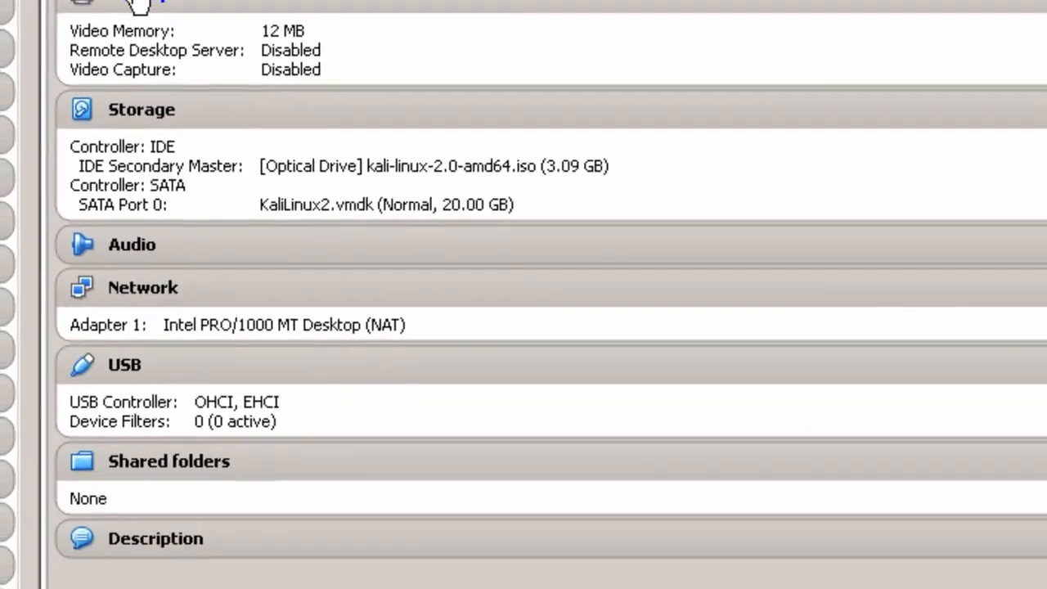
Raise KaliLinux2's video memory to 128 MB, enable 3D acceleration, and save the display settings
click(114, 63)
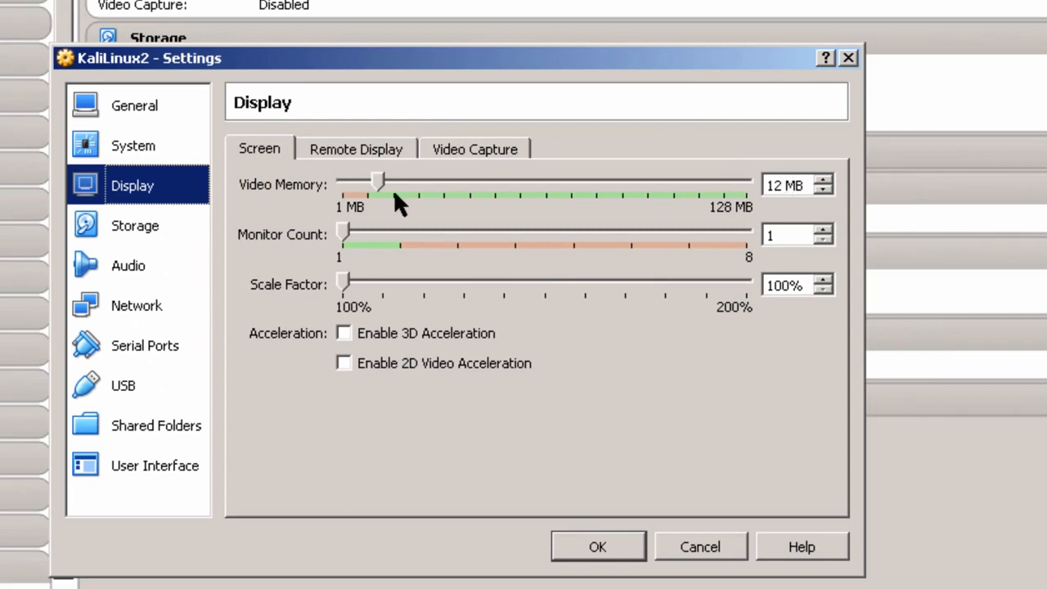
scroll(382, 182, down, 4)
scroll(390, 174, up, 1)
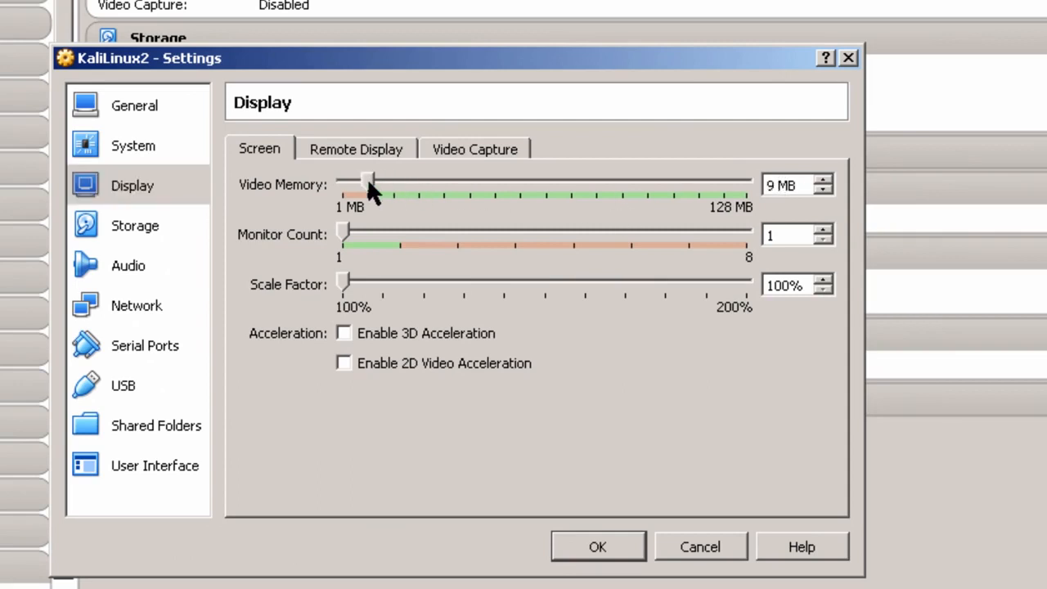
key(End)
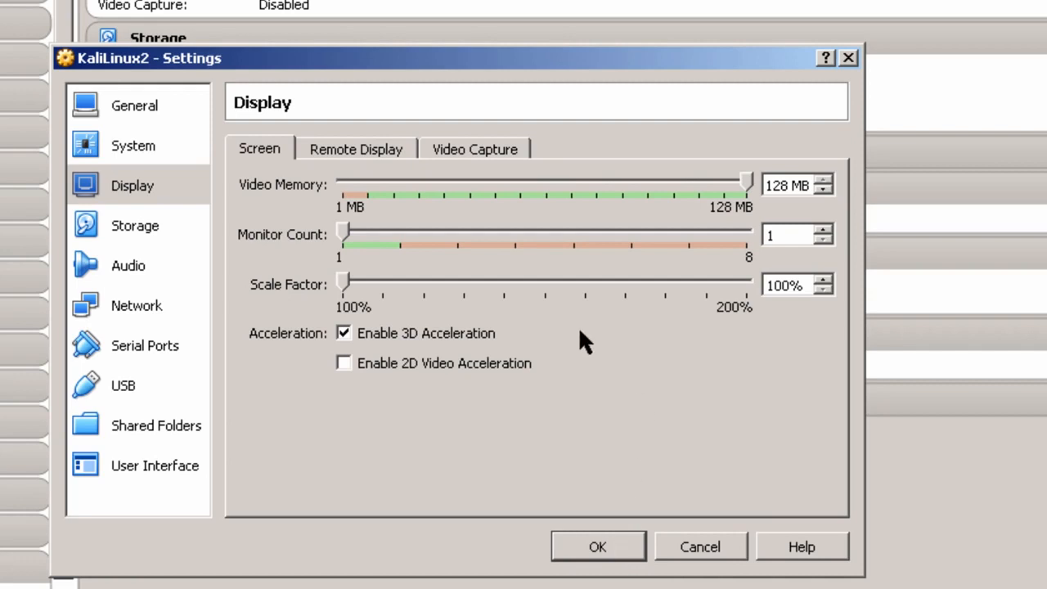
mouse_move(579, 327)
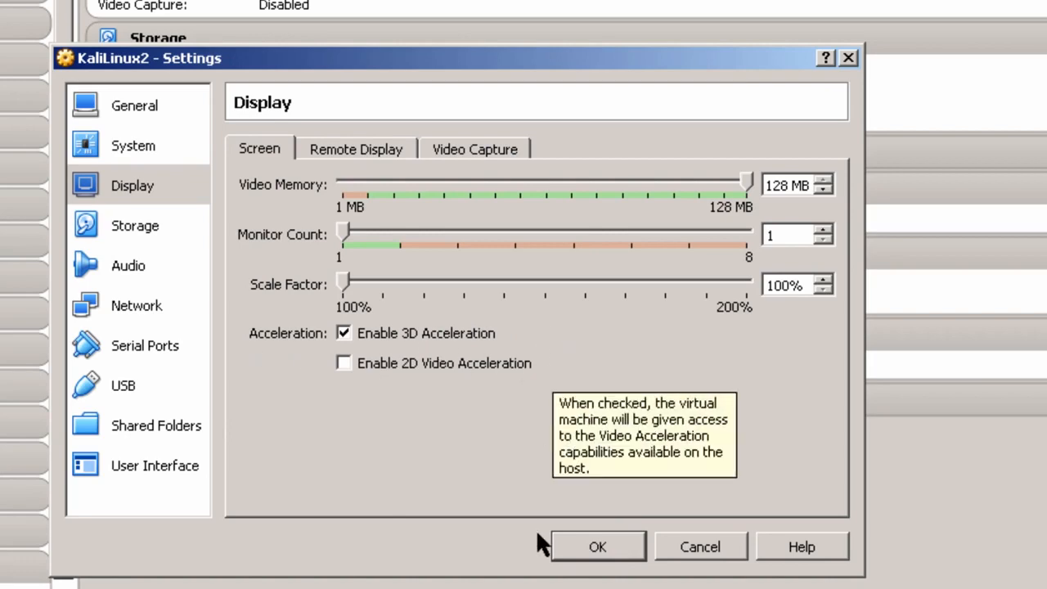
click(623, 541)
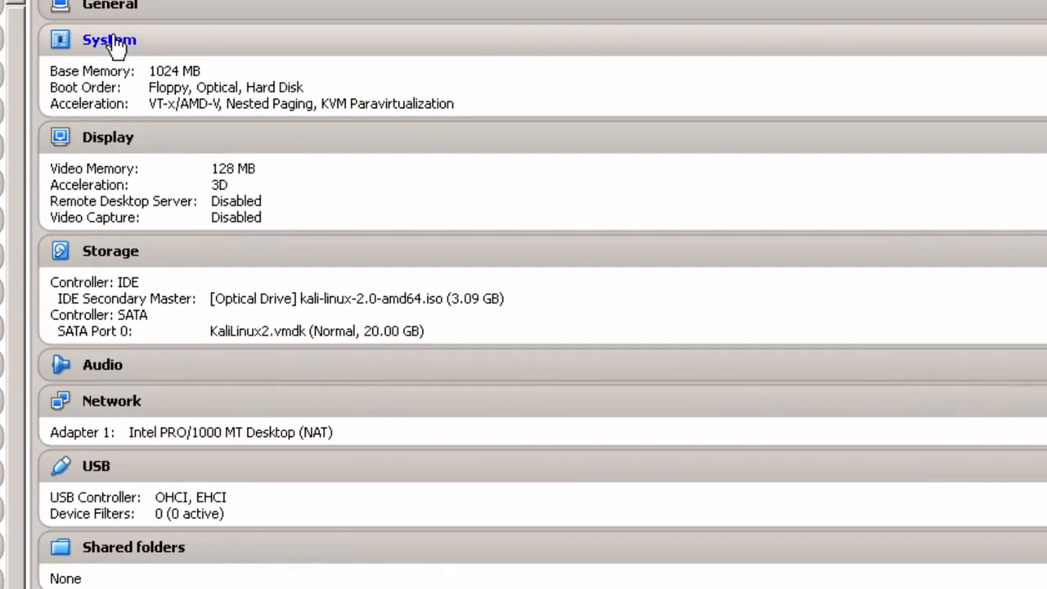
click(113, 41)
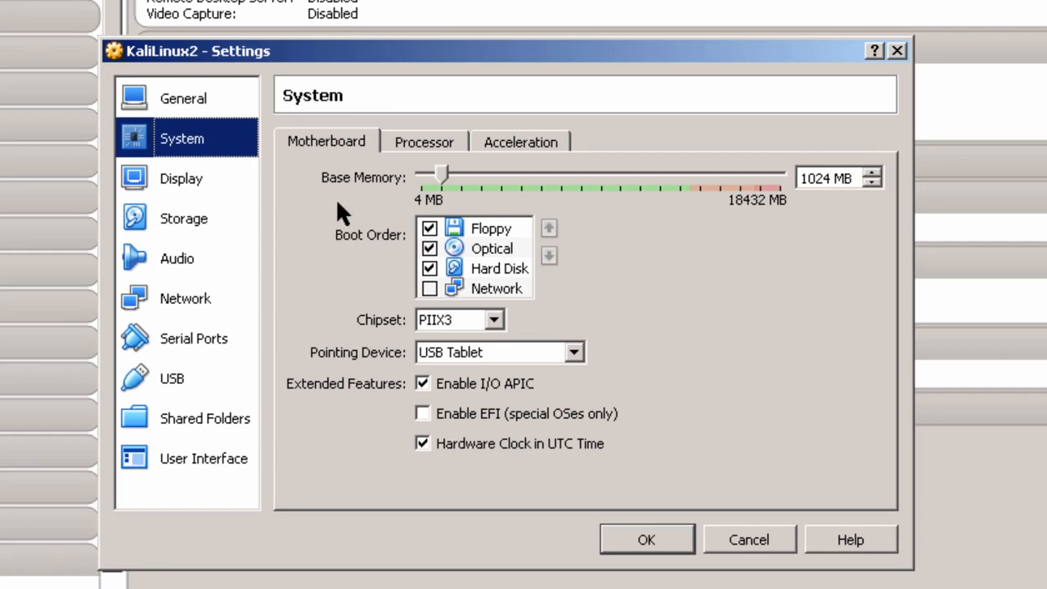
click(444, 143)
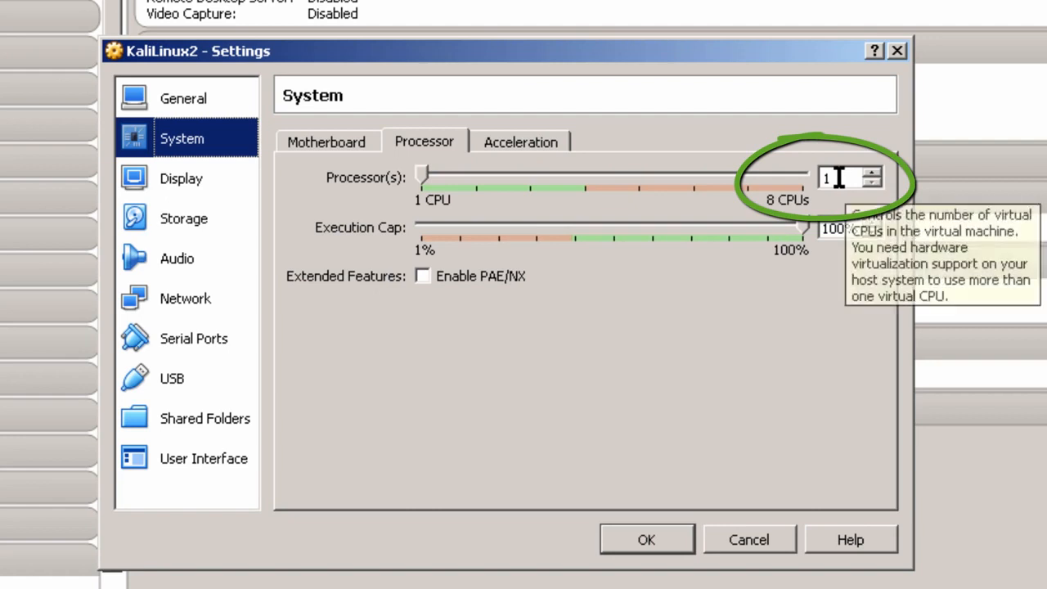
click(521, 142)
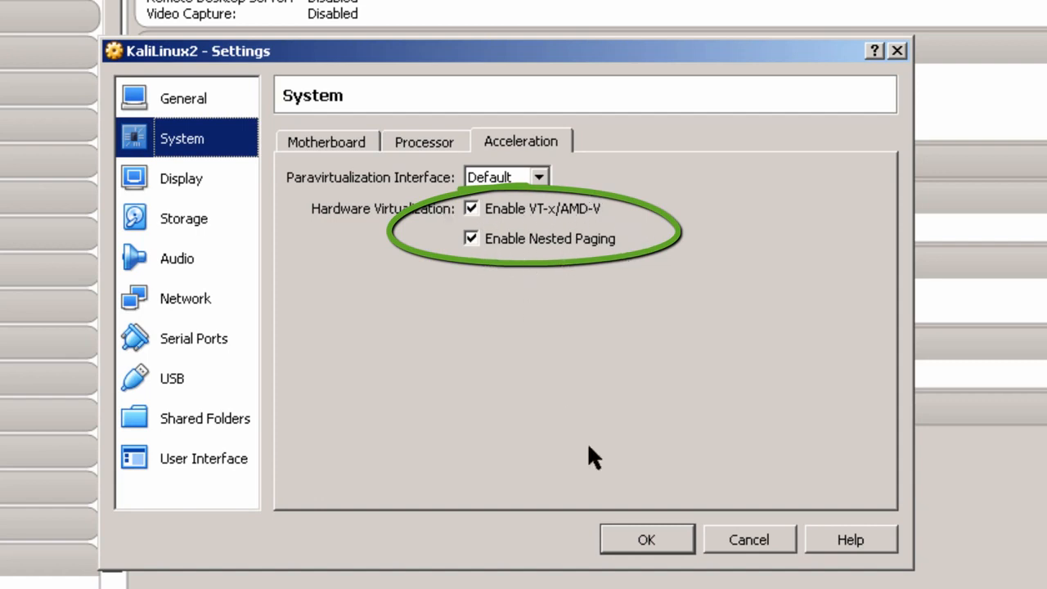
click(669, 530)
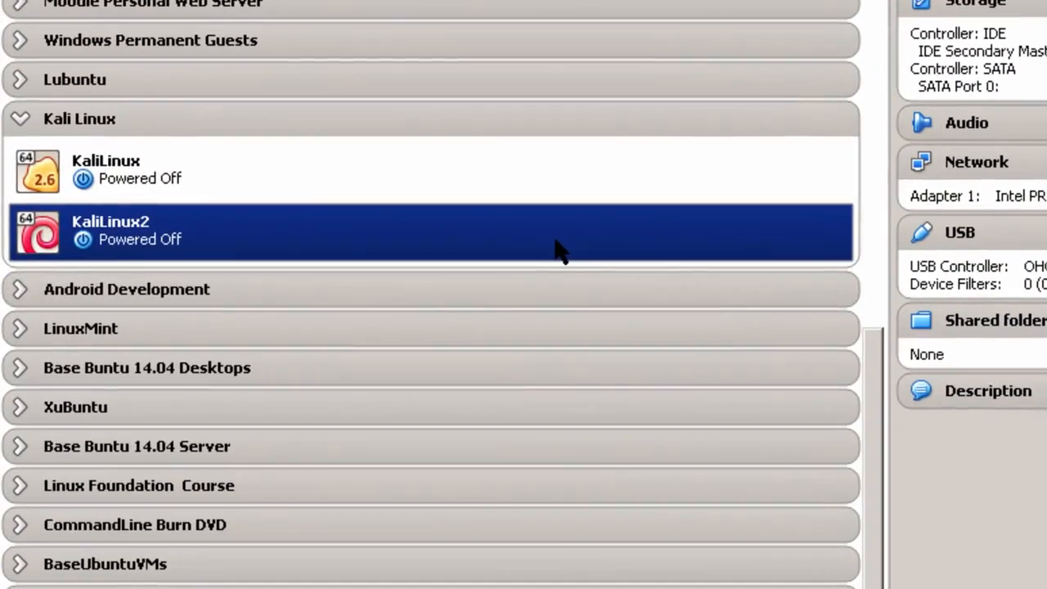
Normal-start KaliLinux2 and boot the text-mode Install option from the Kali boot menu
right_click(558, 250)
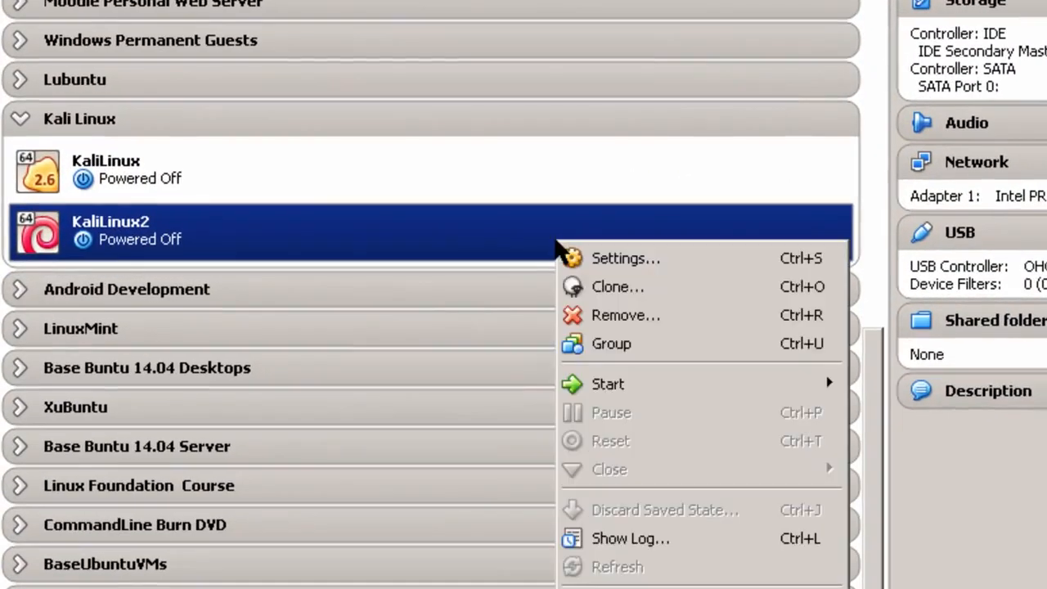
mouse_move(600, 388)
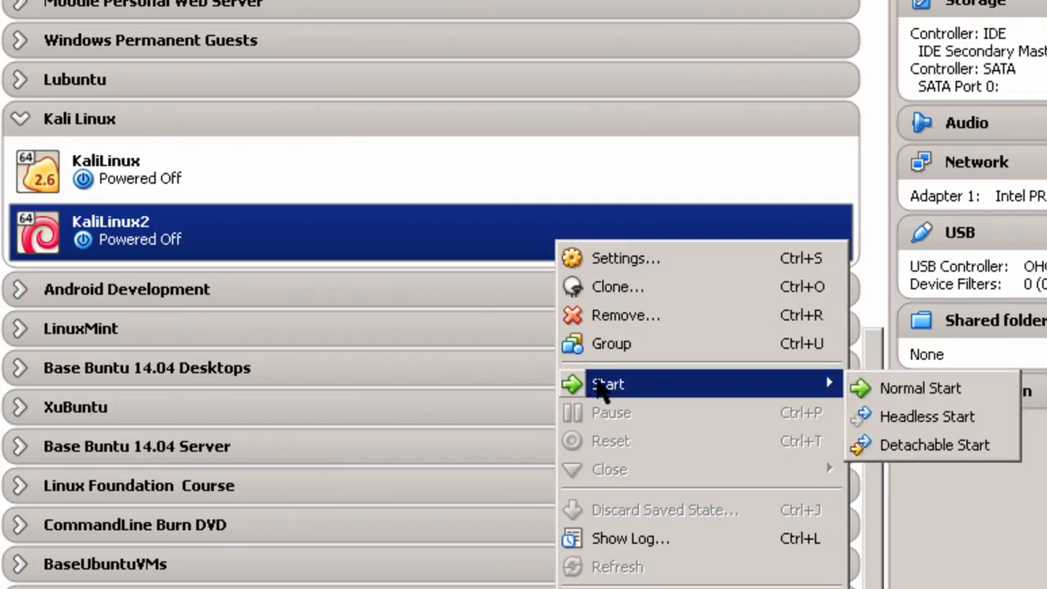
click(900, 389)
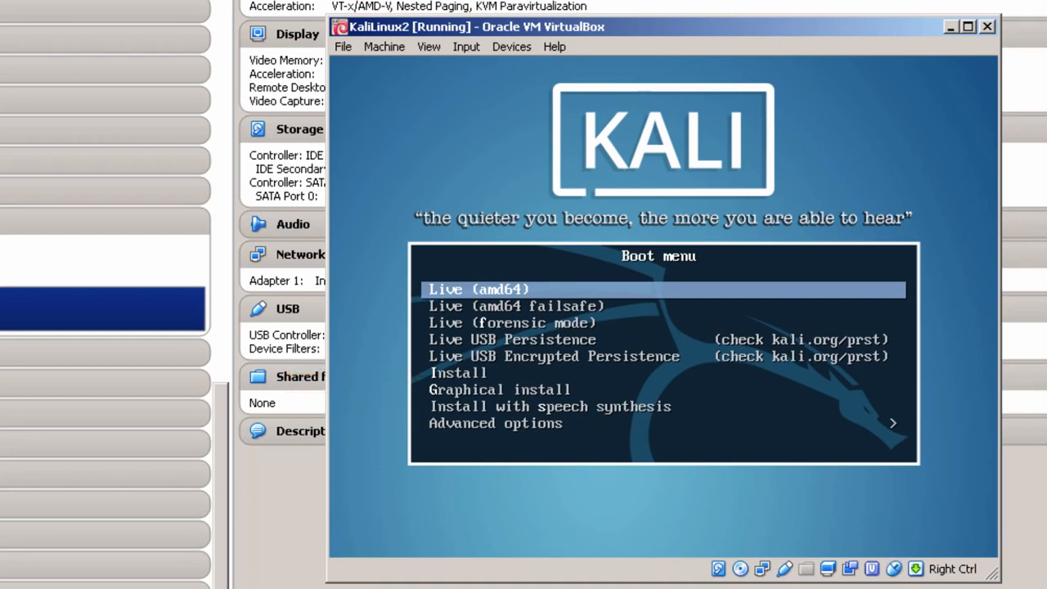
key(Down)
key(Down)
key(Down)
key(Down)
key(Down)
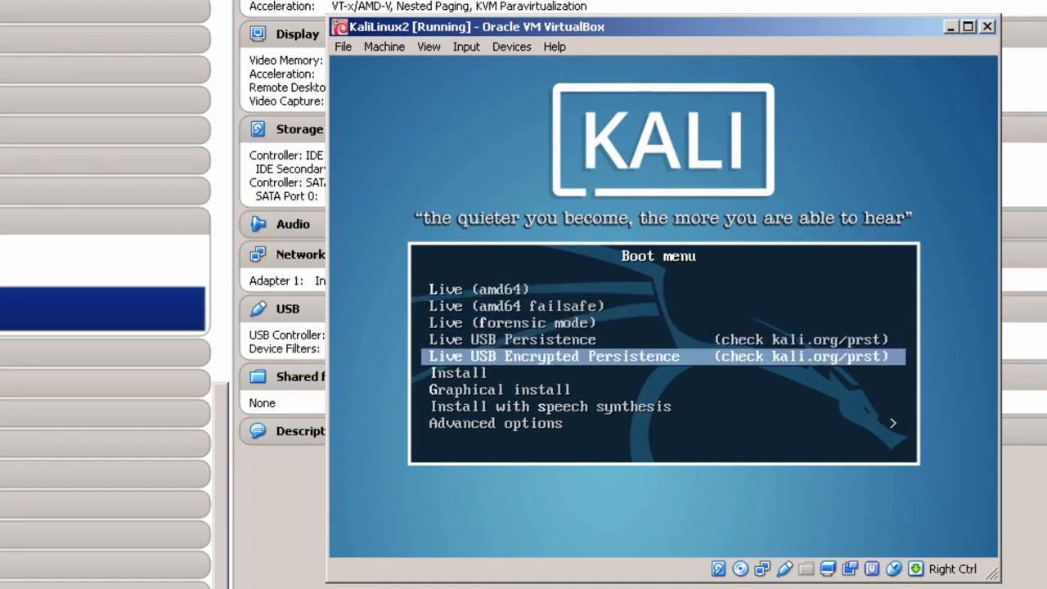
key(Return)
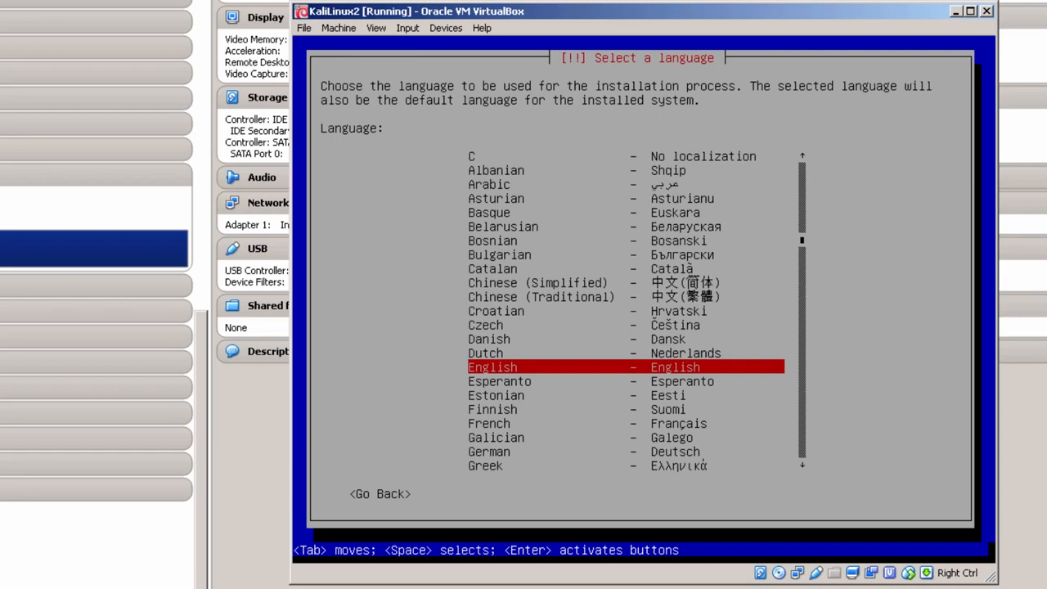
Confirm English language, United States location and American English keymap in the installer
key(Return)
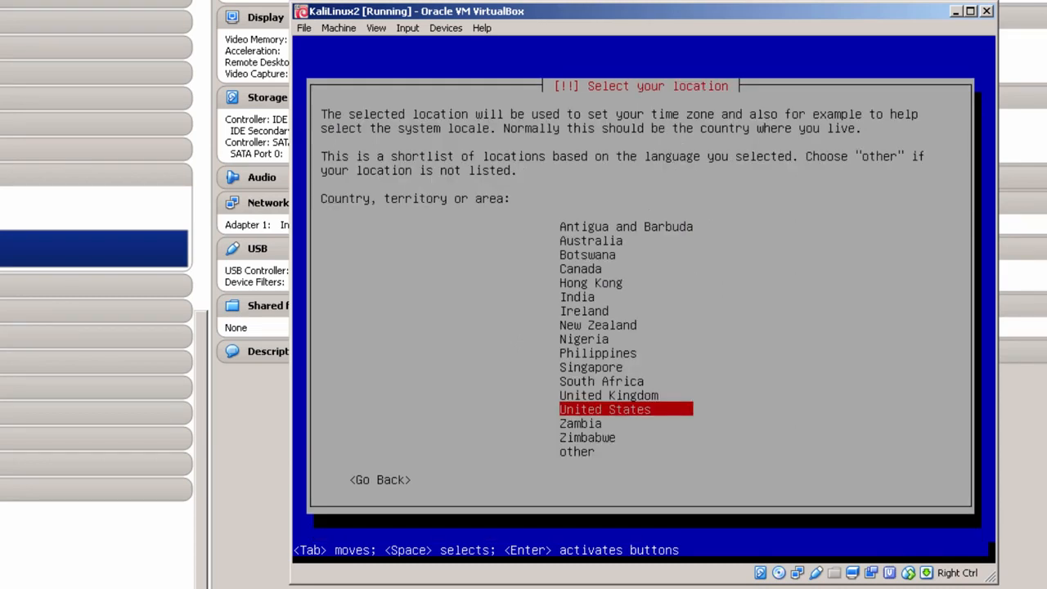
key(Return)
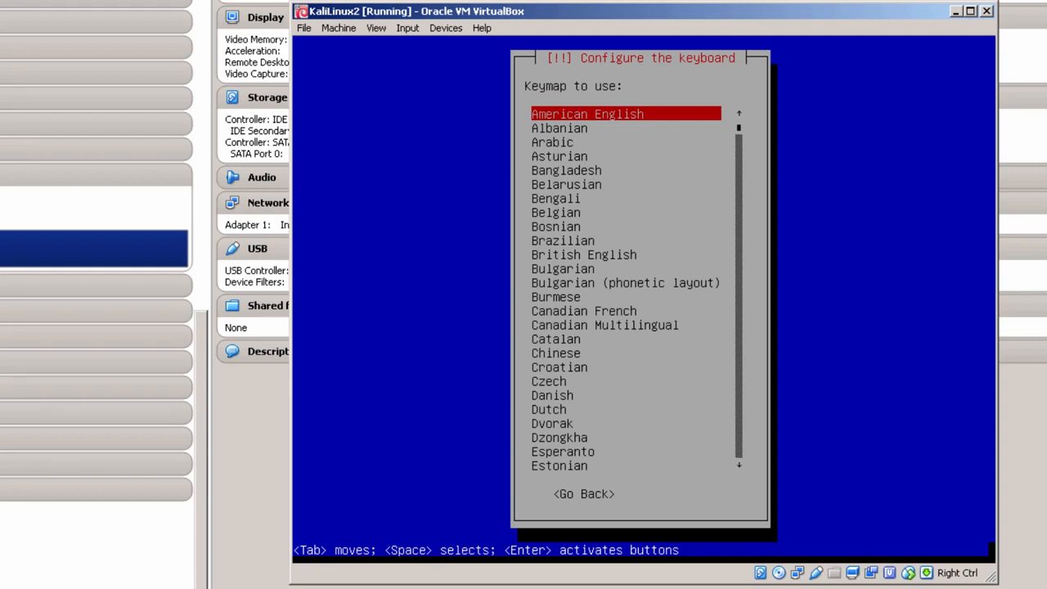
key(Return)
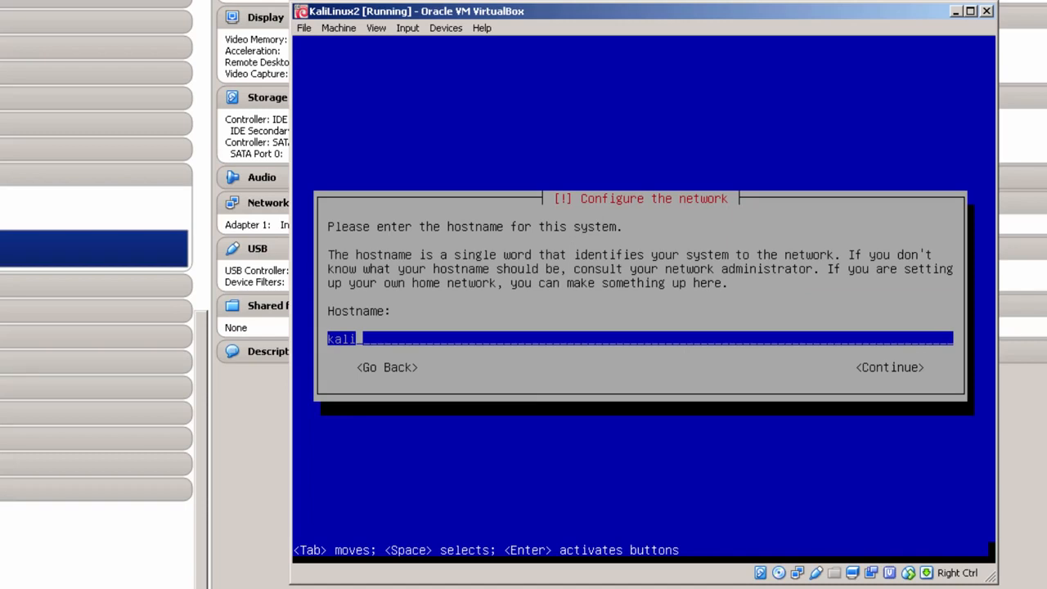
Set the hostname to kalilinux2 and the domain name to virtual.edu
text(linux2)
key(Return)
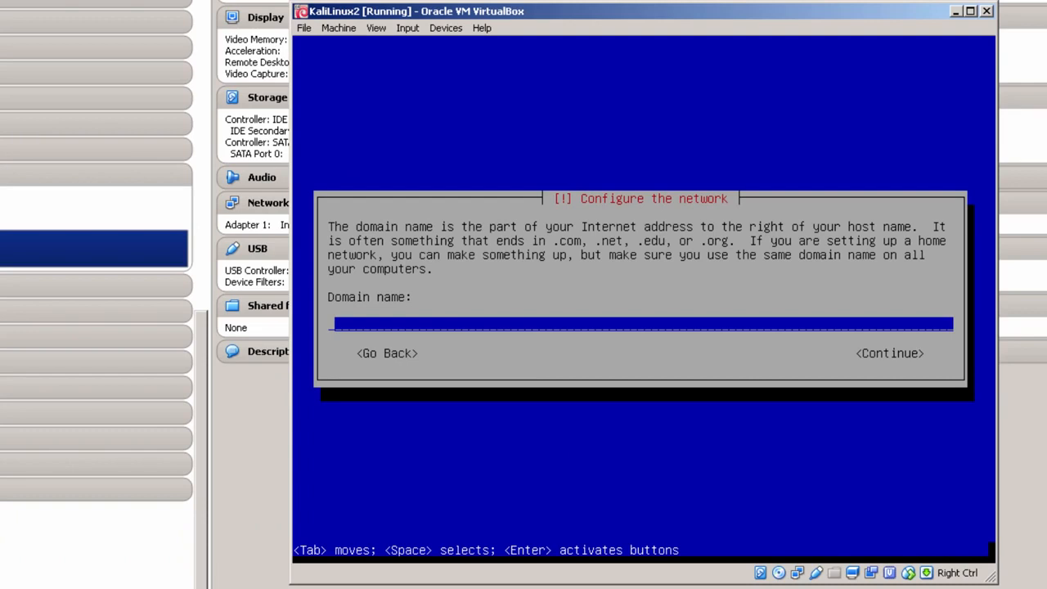
text(virtual.edu)
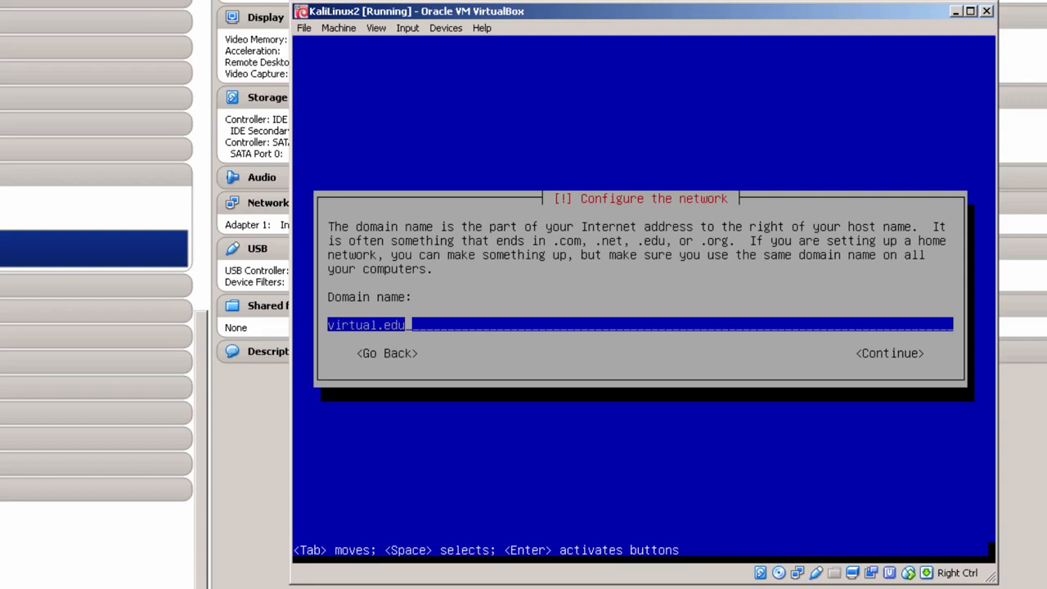
key(Return)
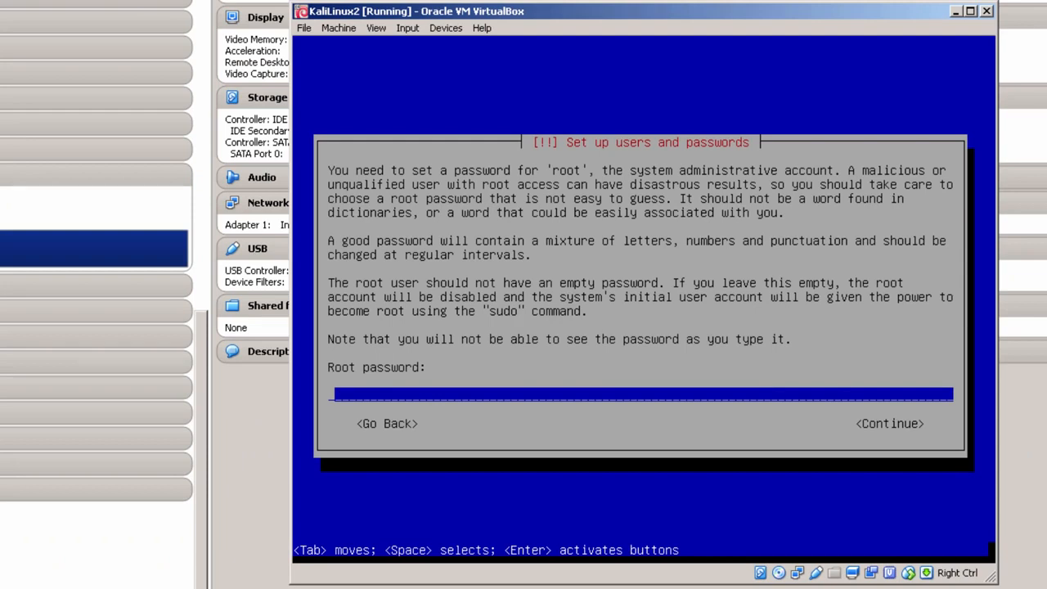
Enter and confirm the root password
text(*******)
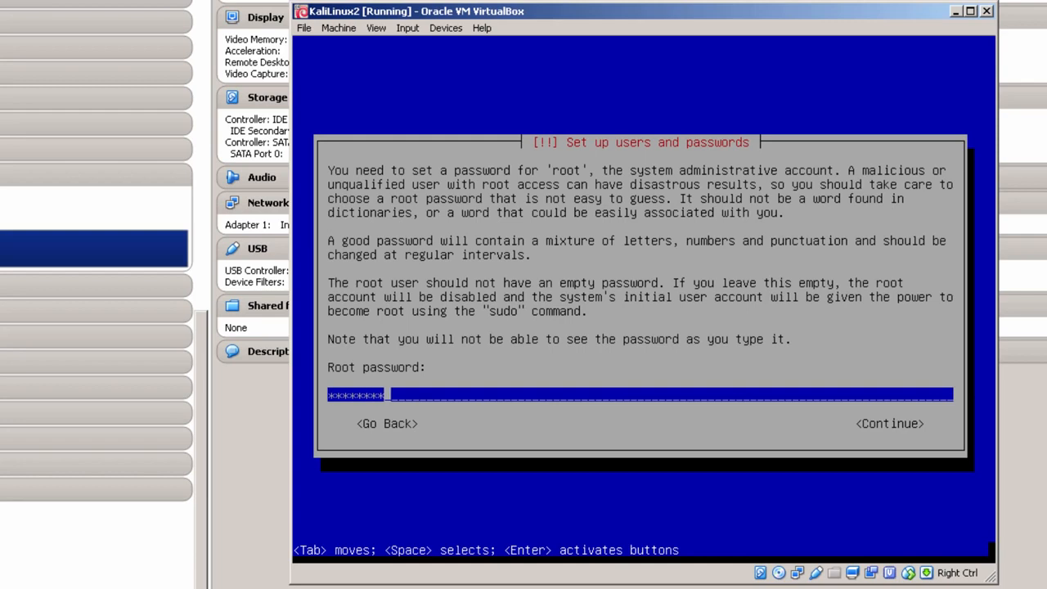
key(Return)
text(********)
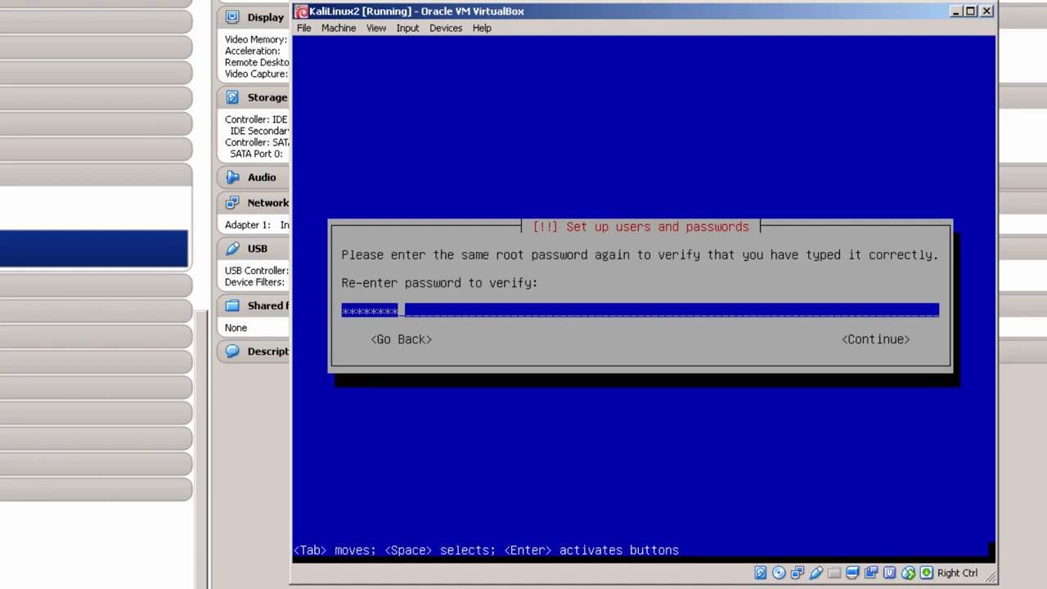
key(Return)
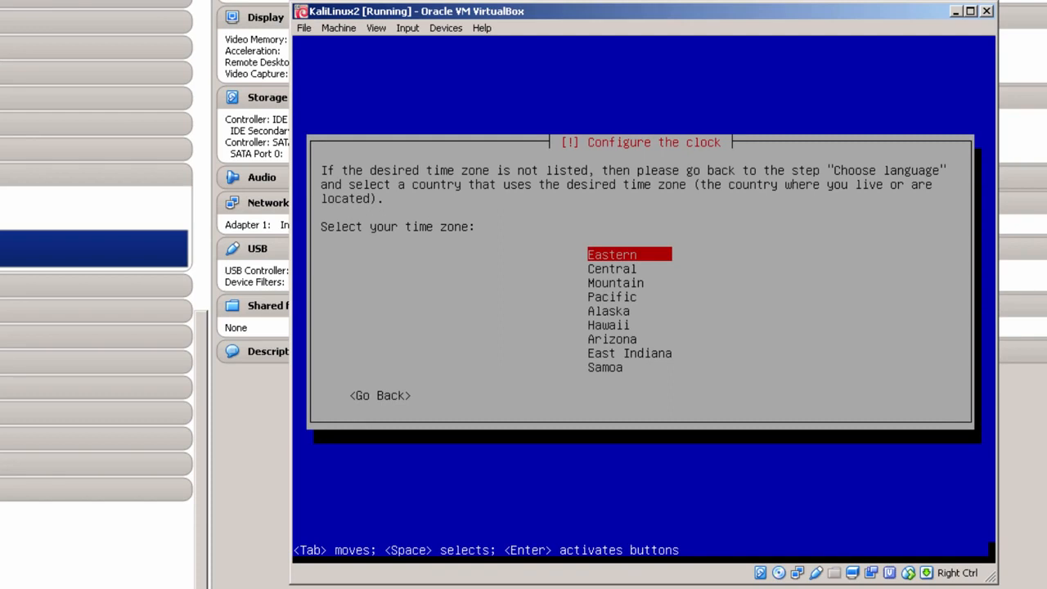
Accept Eastern time zone, guided-partition the 21.5 GB disk as one partition, and write changes
key(Return)
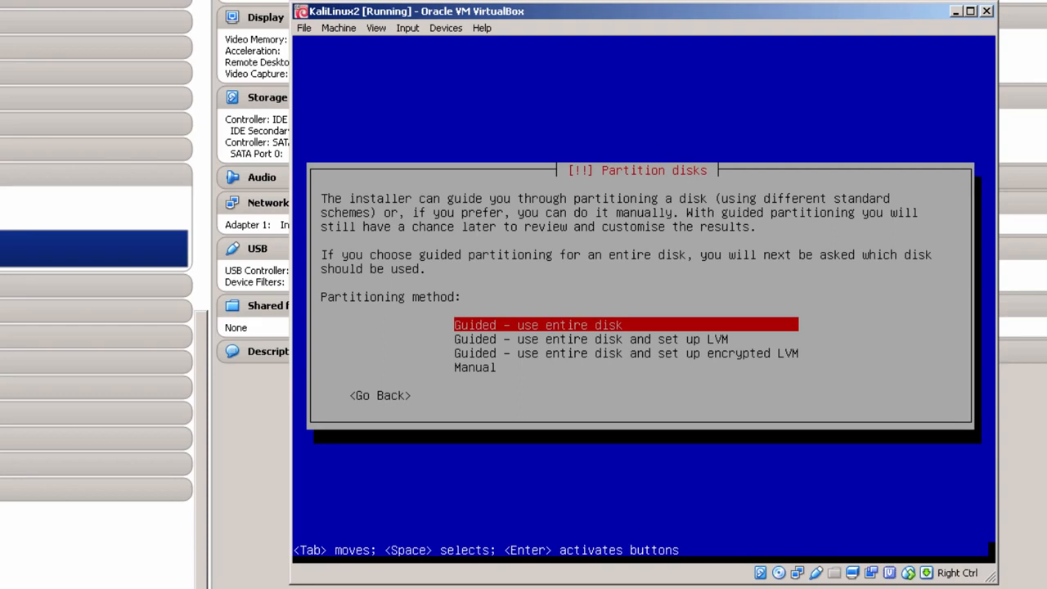
key(Return)
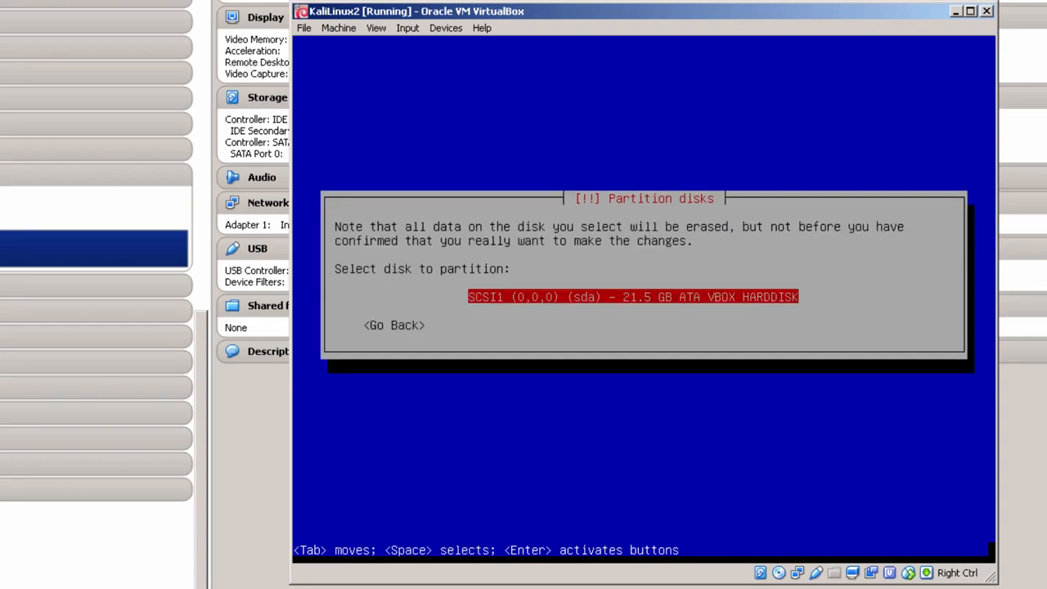
key(Return)
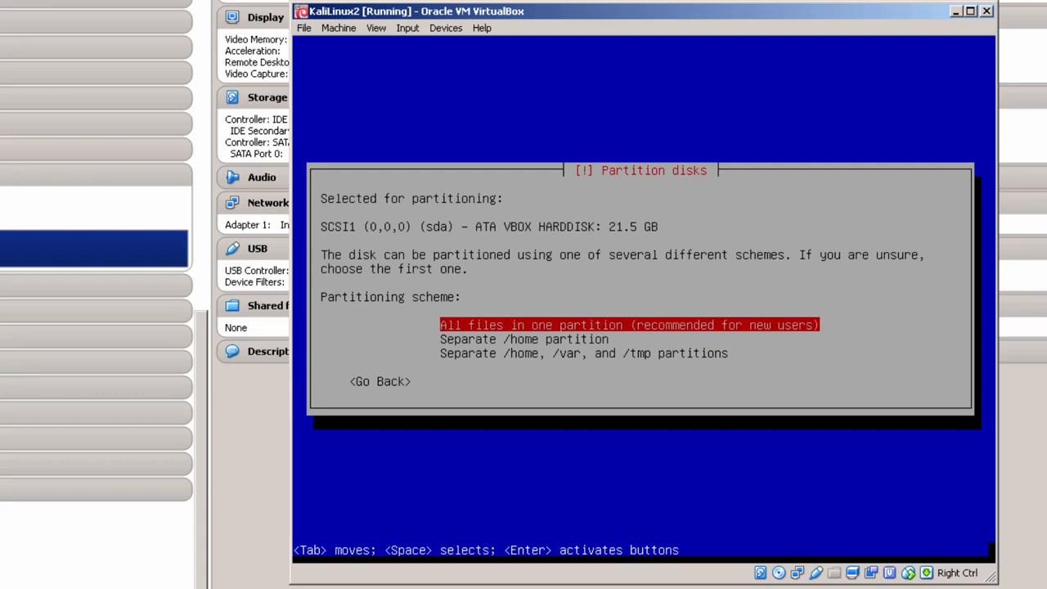
key(Return)
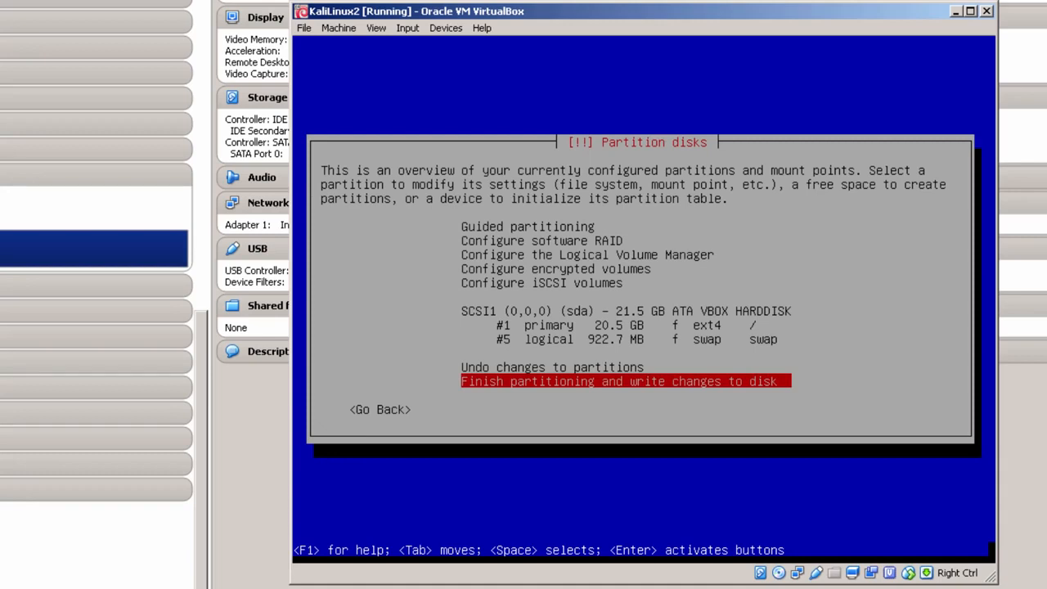
key(Return)
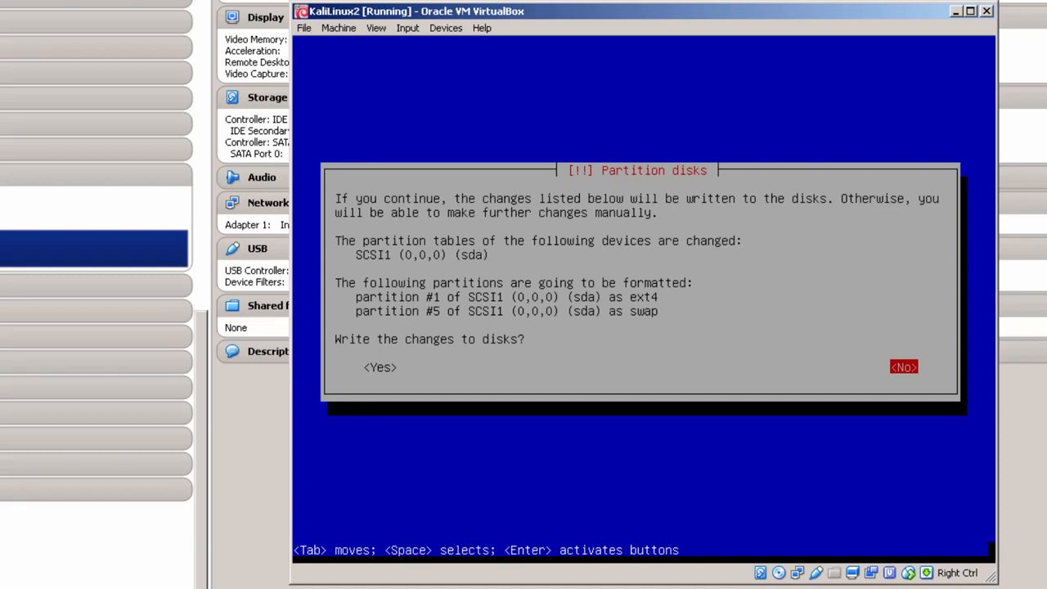
key(Tab)
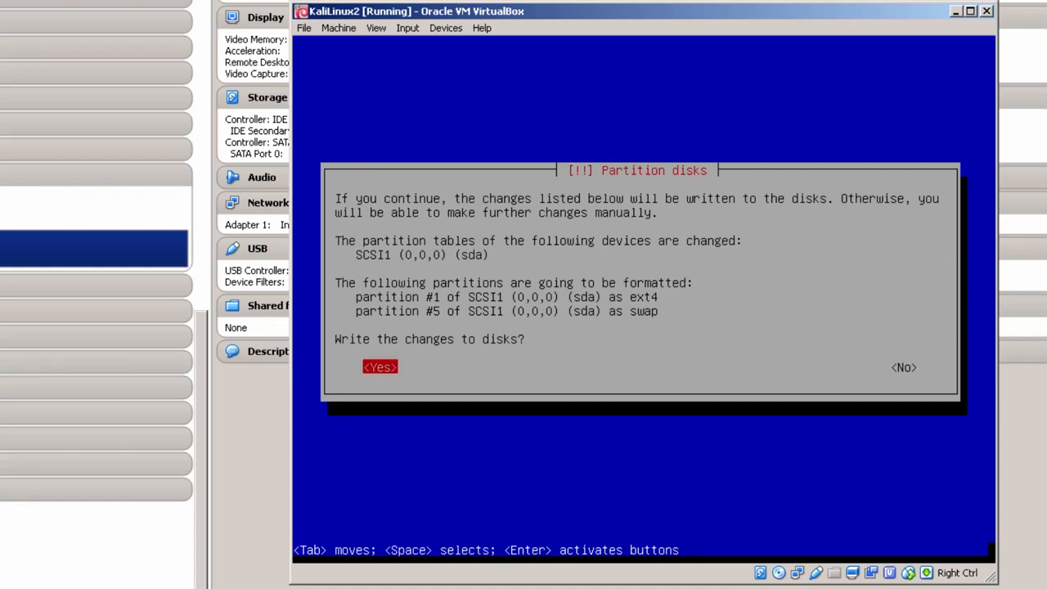
key(Return)
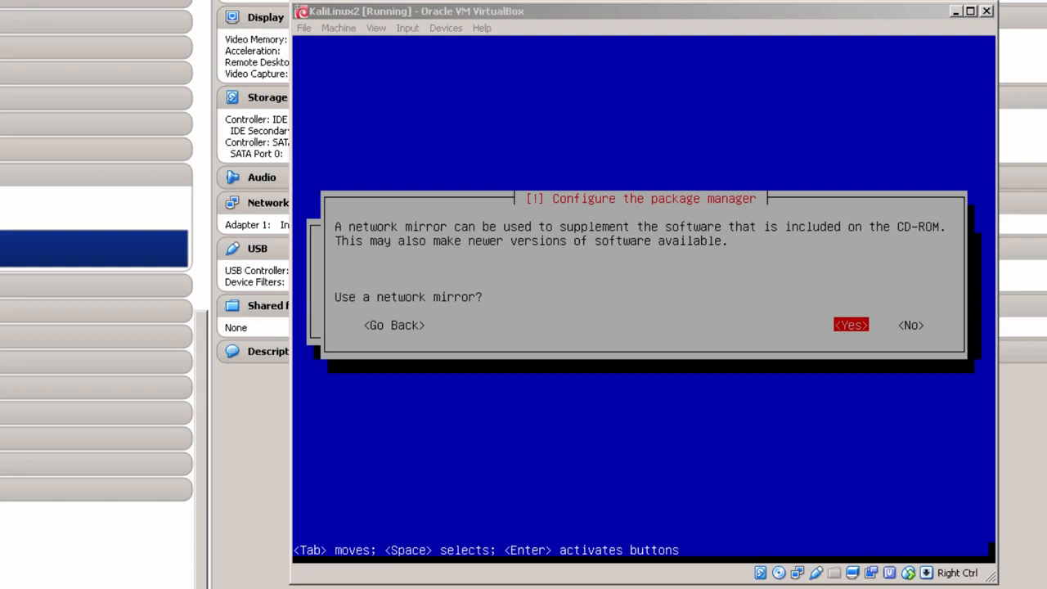
Agree to use a network mirror and leave the HTTP proxy blank
key(Return)
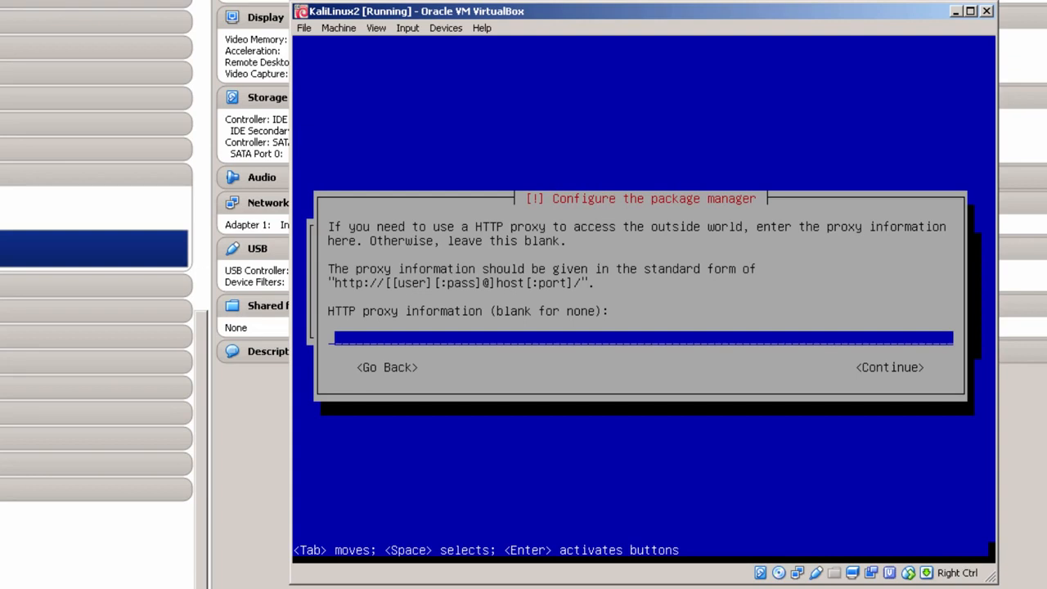
key(Return)
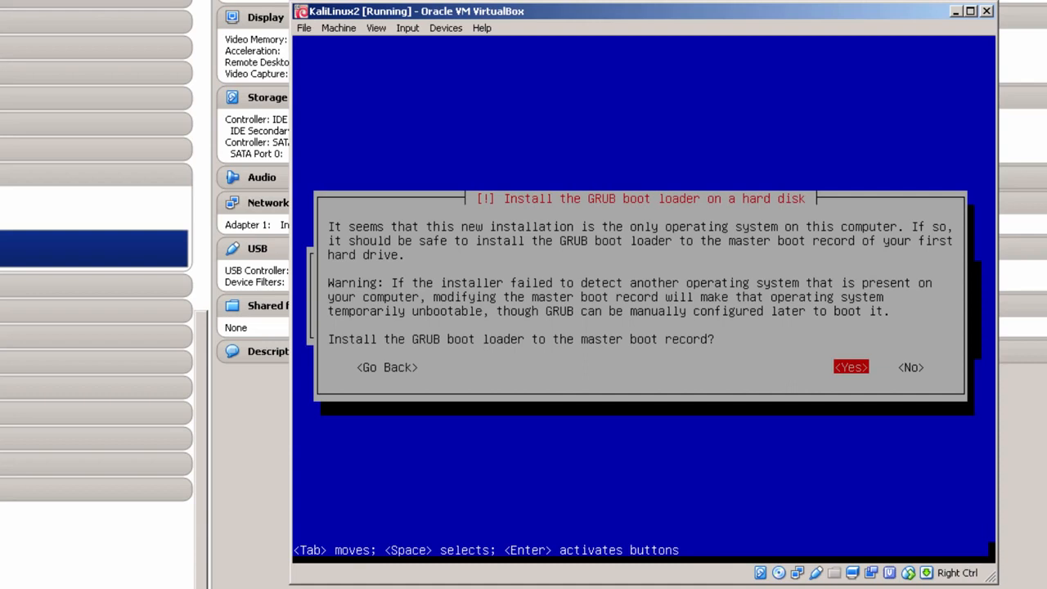
Install GRUB to the master boot record on /dev/sda, backing out of manual device entry
key(Return)
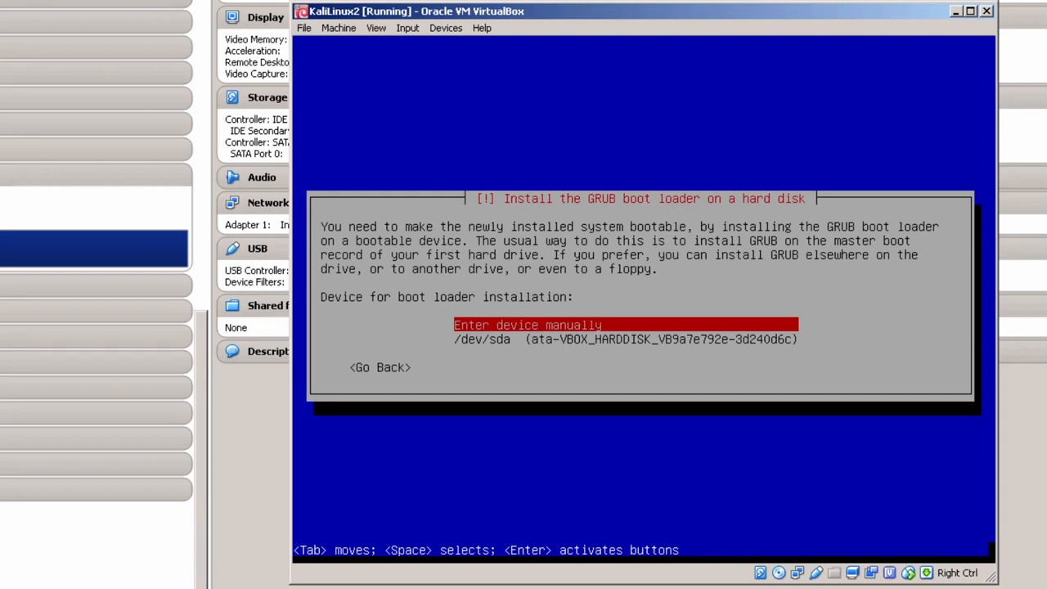
key(Down)
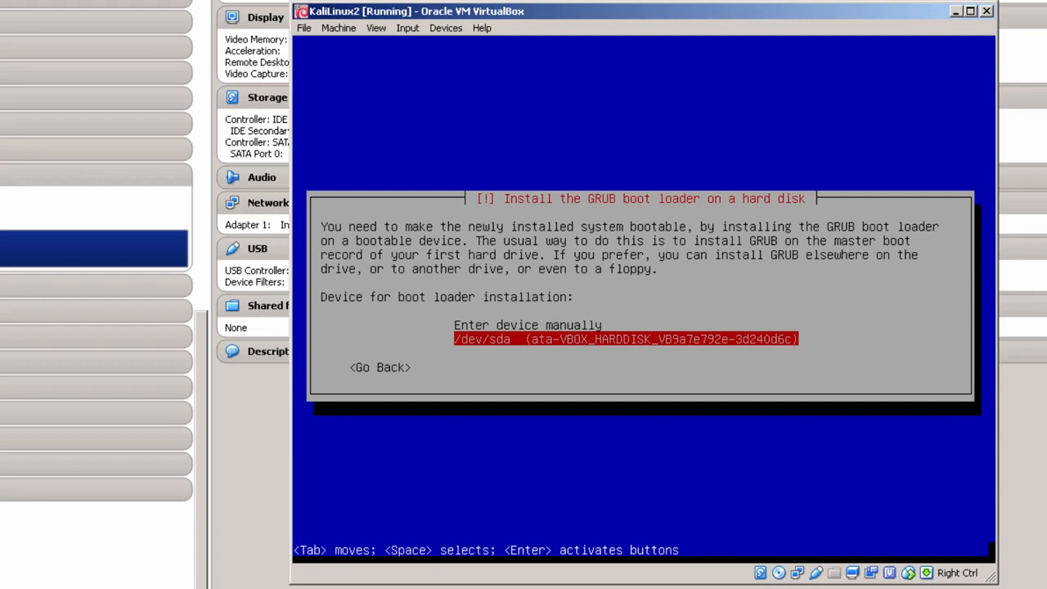
key(Up)
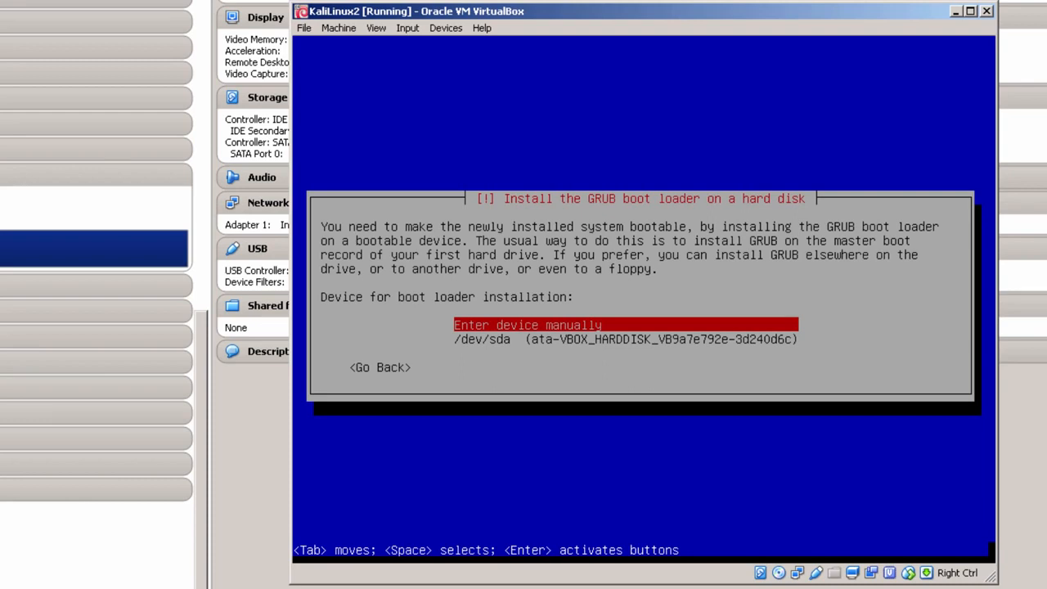
key(Return)
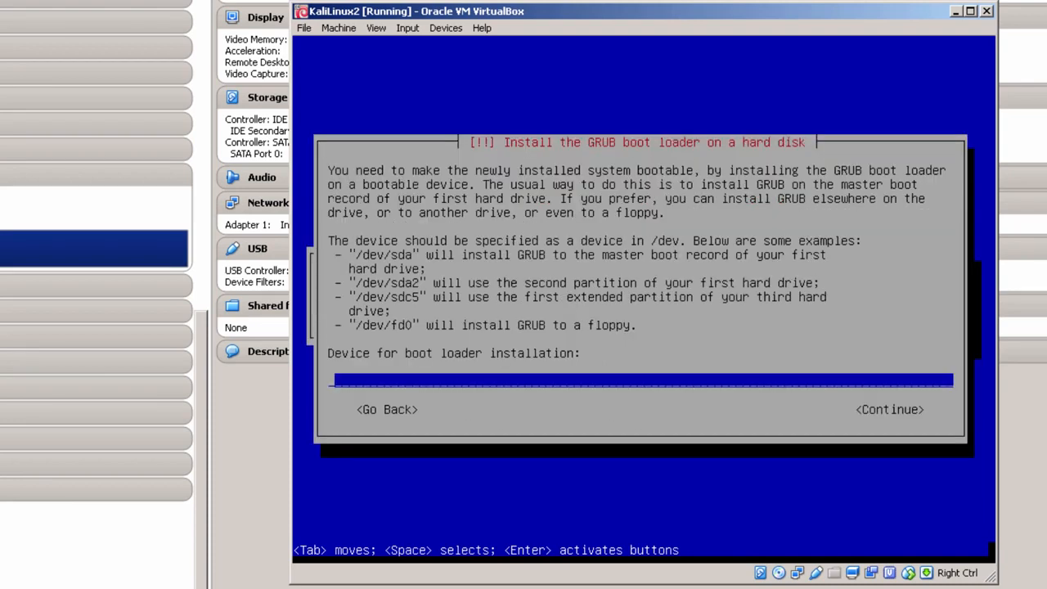
key(Tab)
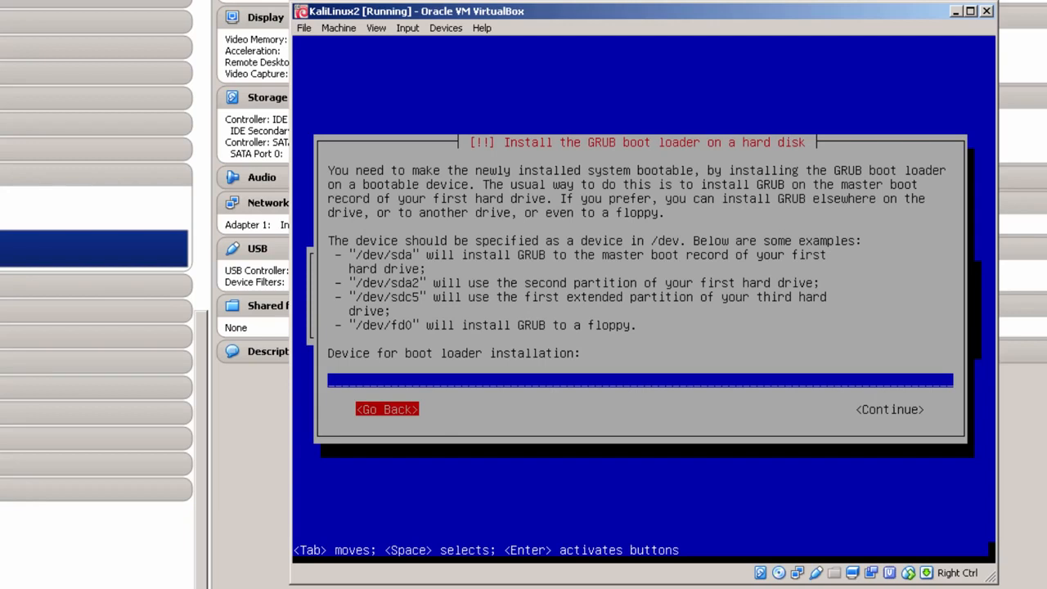
key(Return)
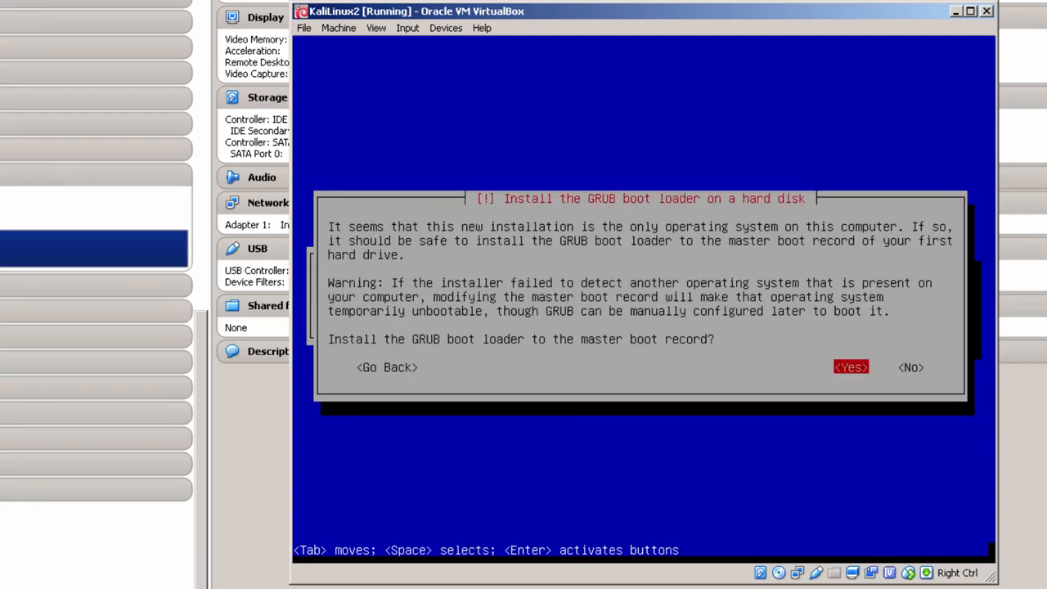
key(Return)
key(Down)
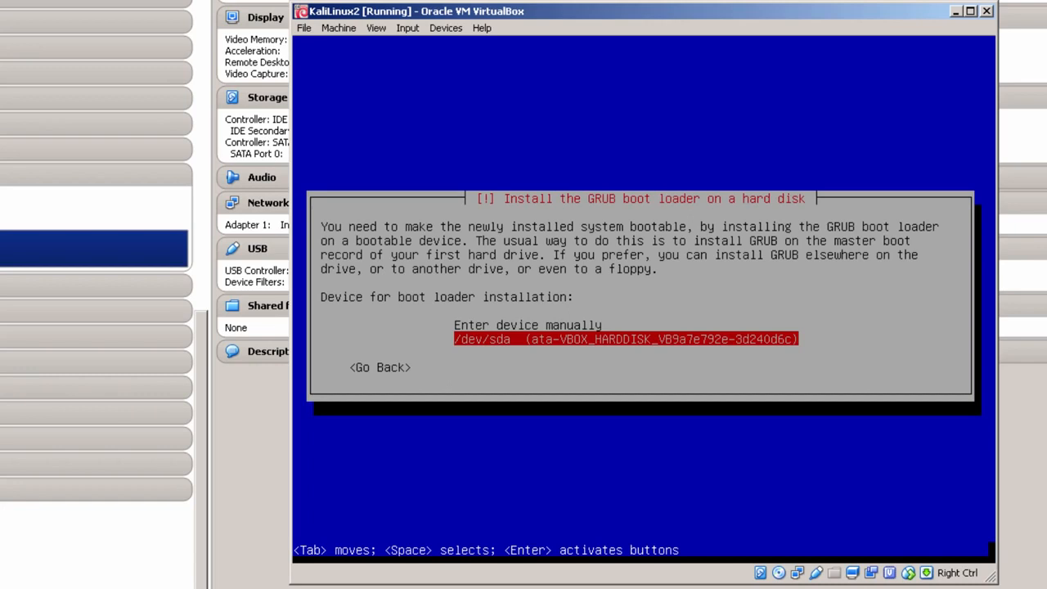
key(Return)
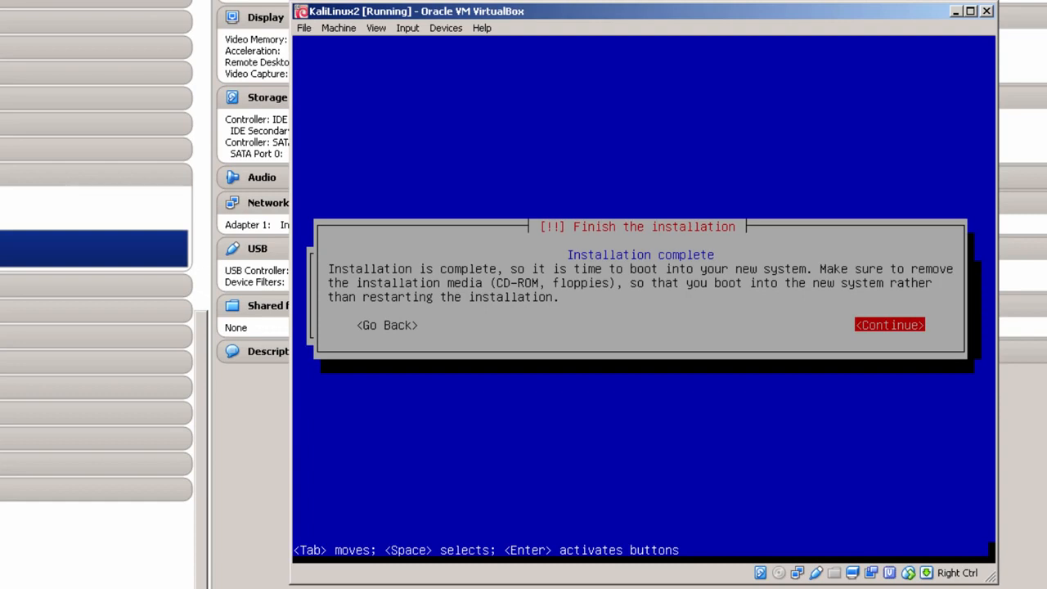
Continue from the 'Finish the installation' dialog so KaliLinux2 reboots into its installed system
key(Return)
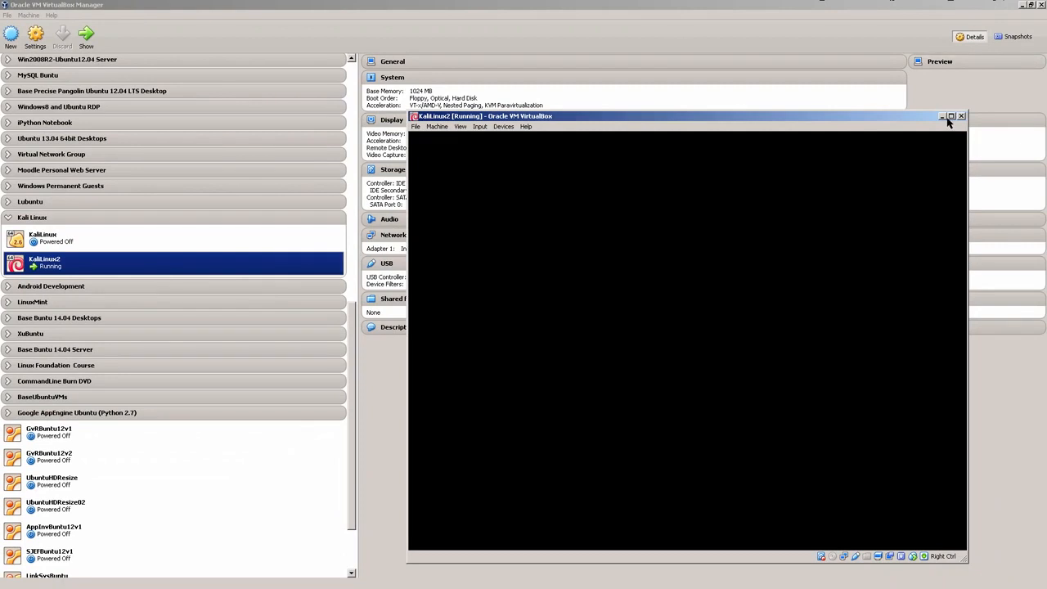
Maximize the KaliLinux2 window and sign in as root with the account password
click(950, 116)
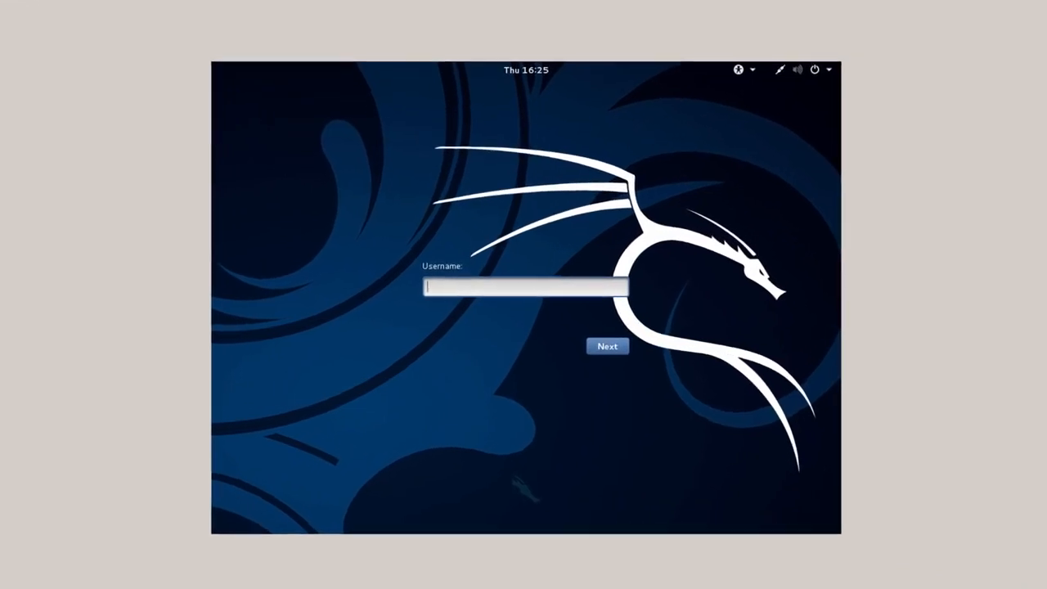
text(root)
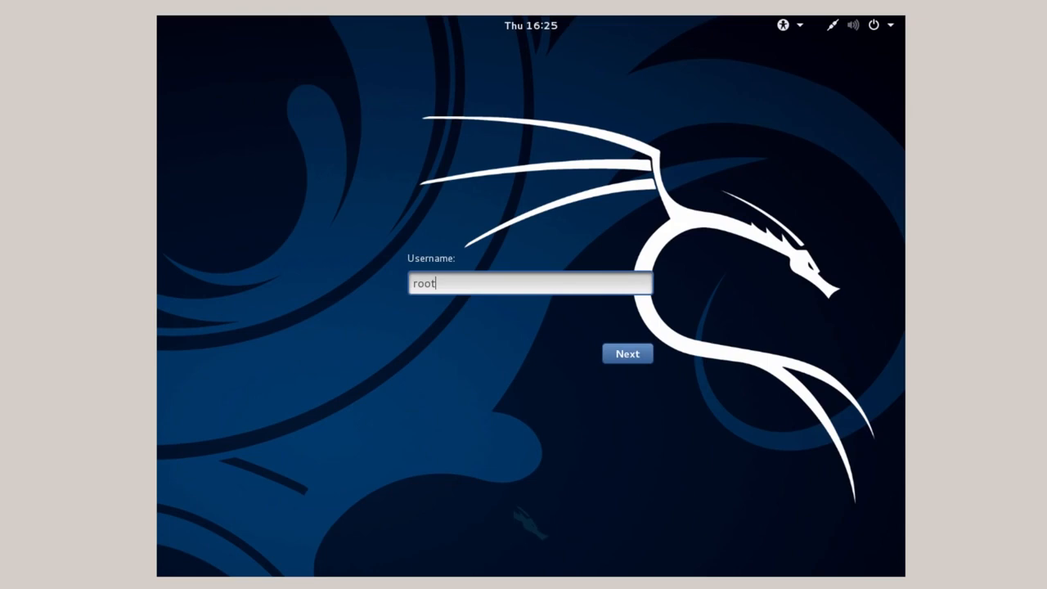
click(628, 355)
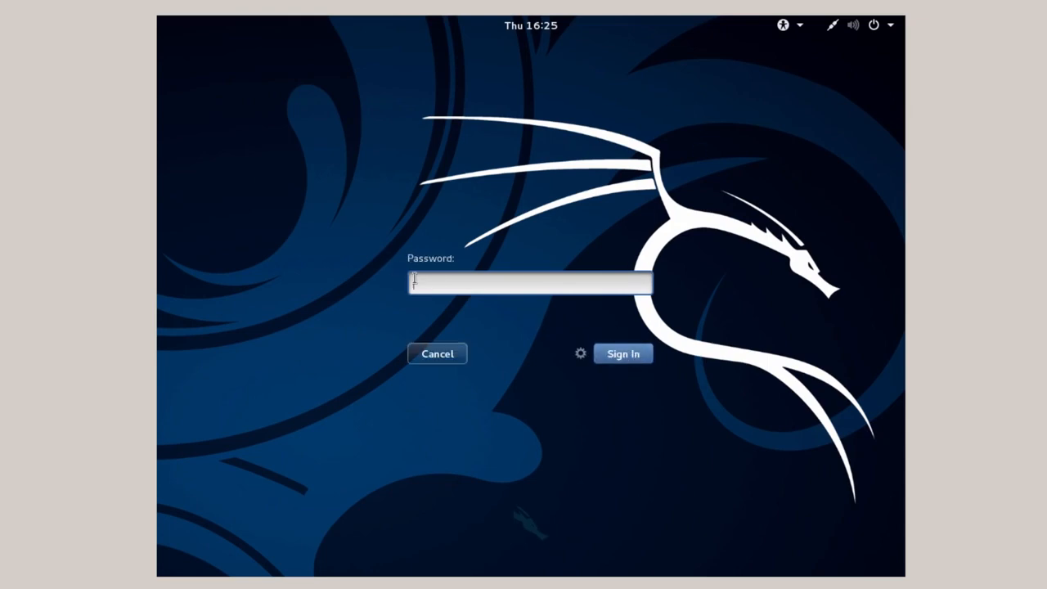
text(********)
click(623, 353)
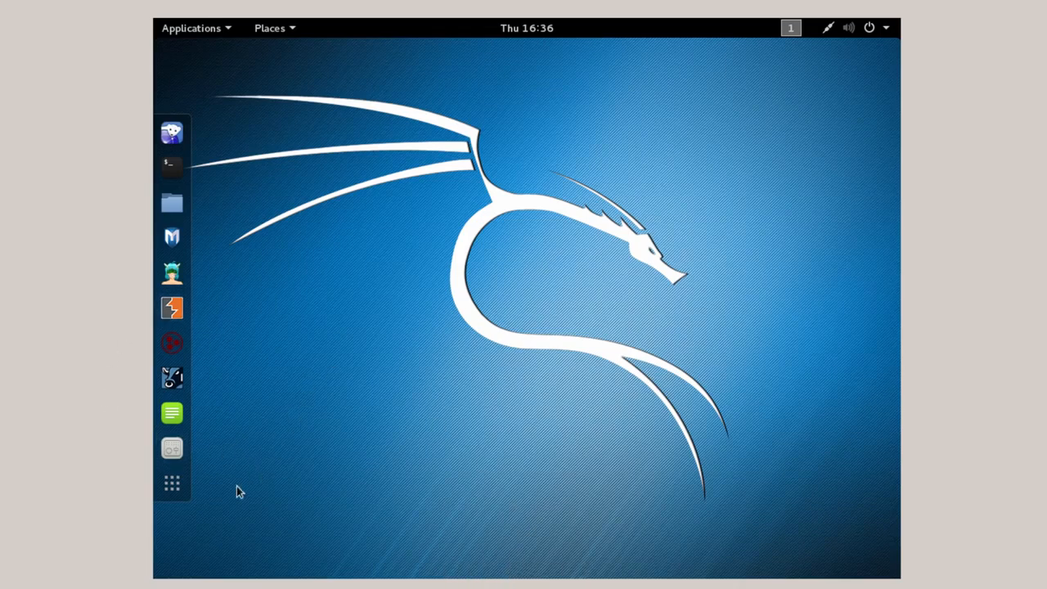
Search the application overview for 'u' and launch Package Updater
click(174, 484)
text(u)
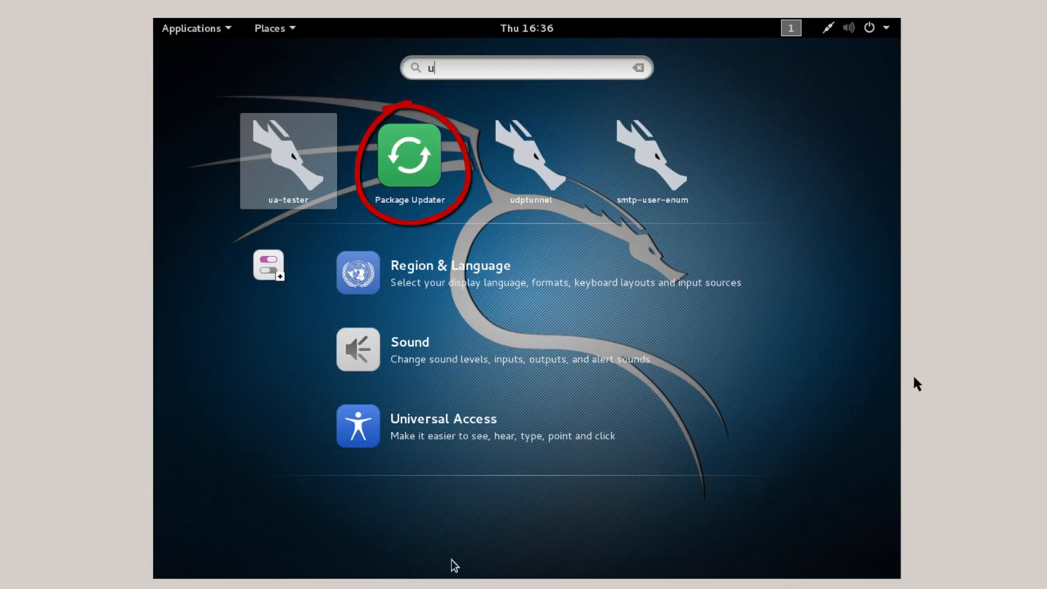
click(416, 177)
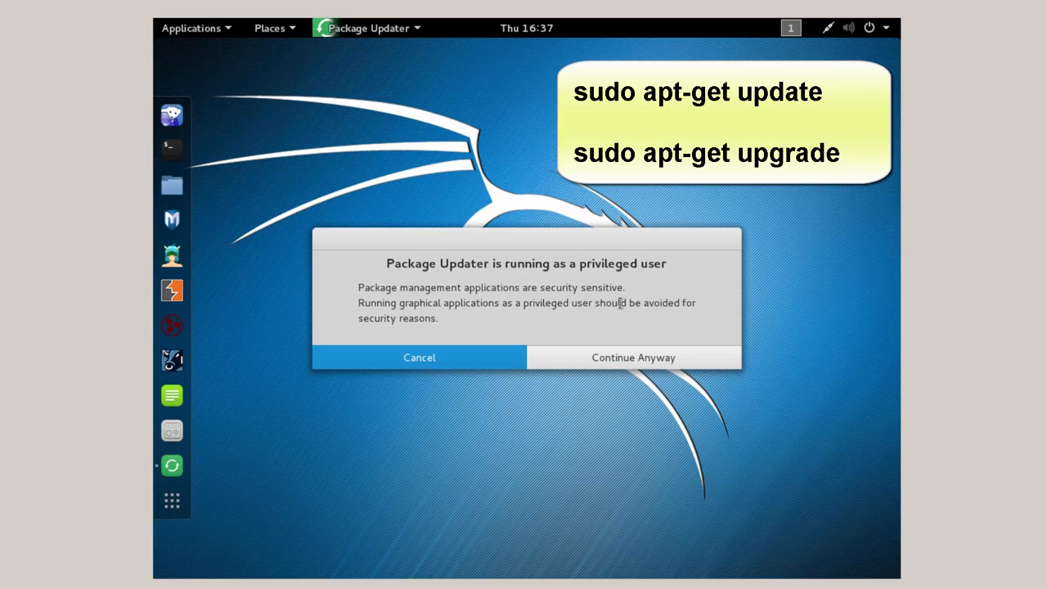
Continue past the privilege warning, install all 74 package updates, and dismiss the up-to-date notice
click(616, 359)
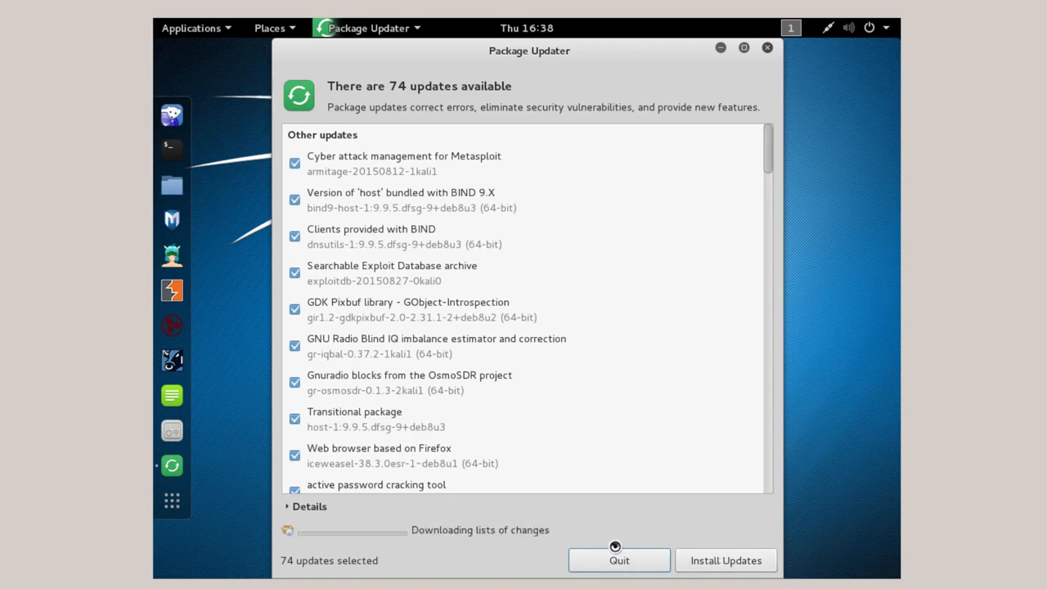
click(707, 565)
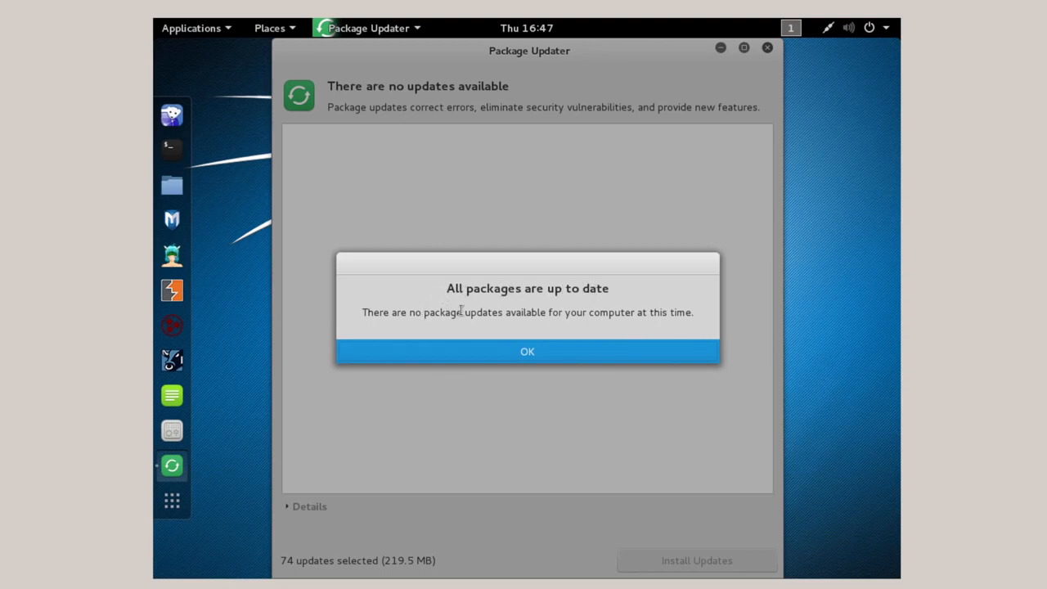
click(525, 353)
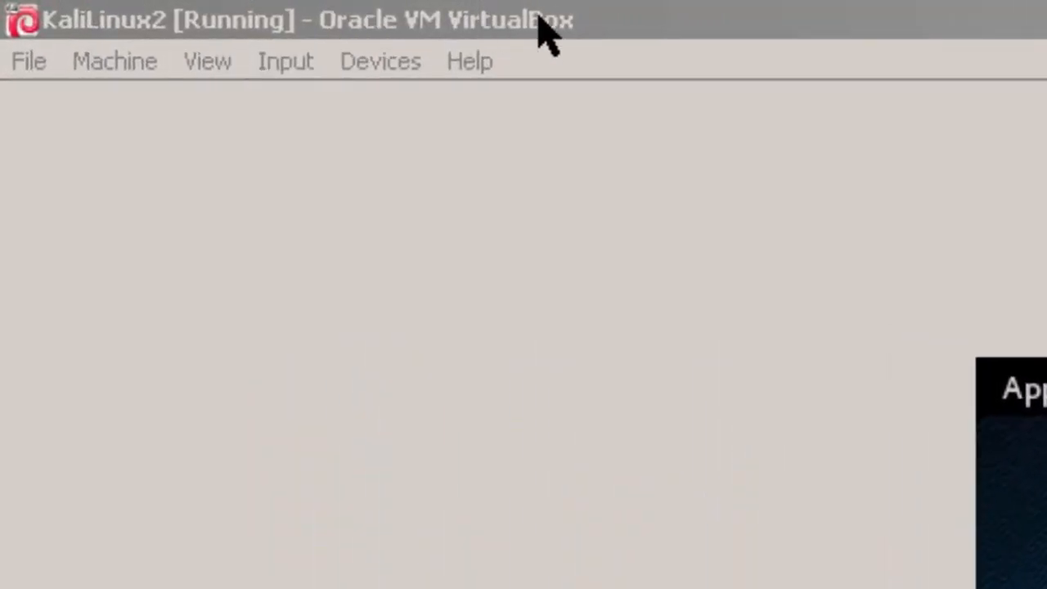
Insert the Guest Additions CD image, try its autorun, and dismiss the program-not-found error
click(383, 70)
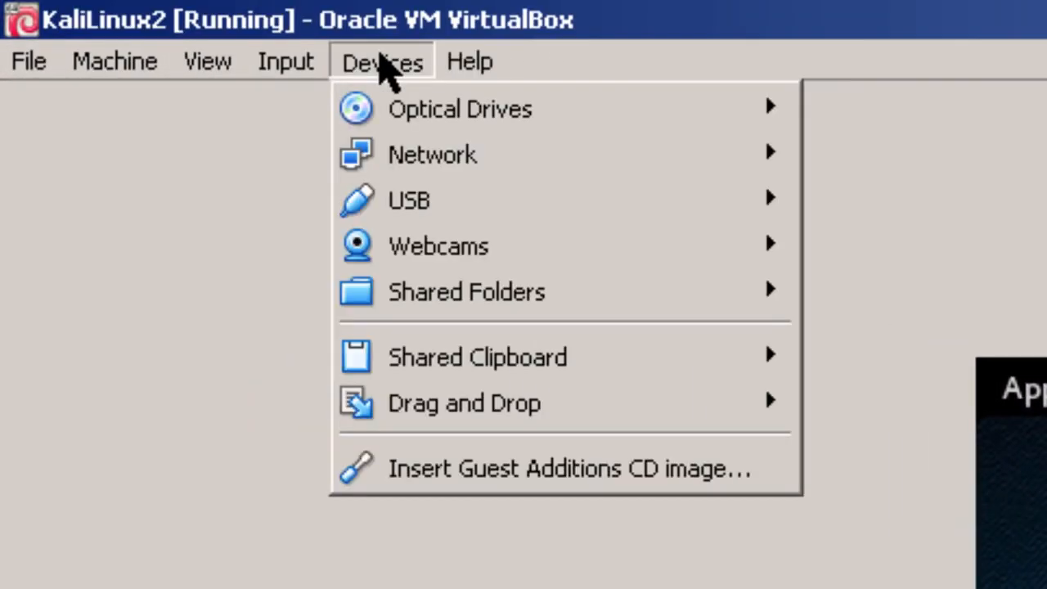
click(458, 465)
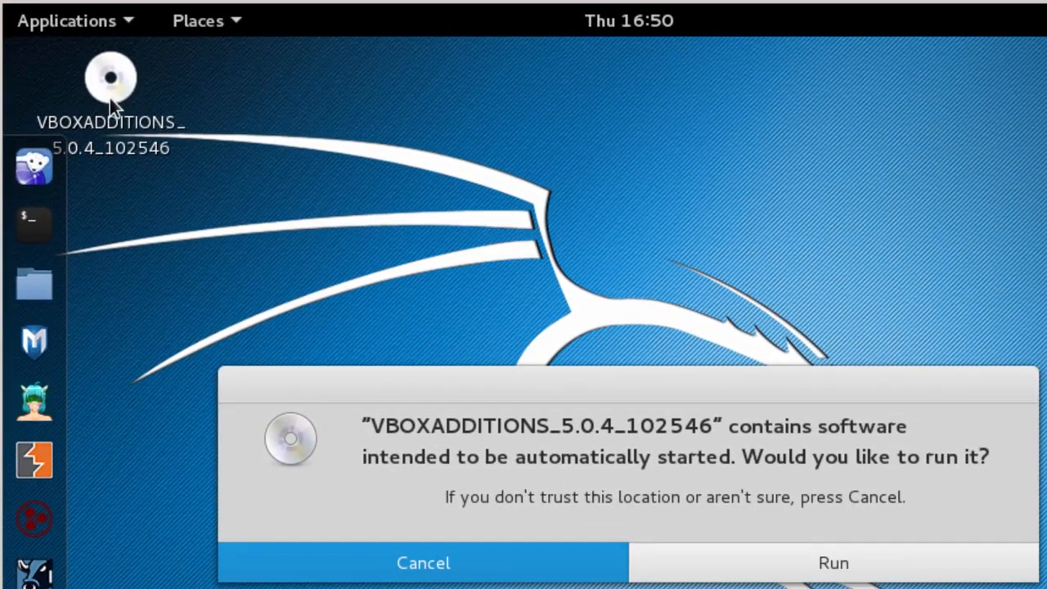
click(832, 570)
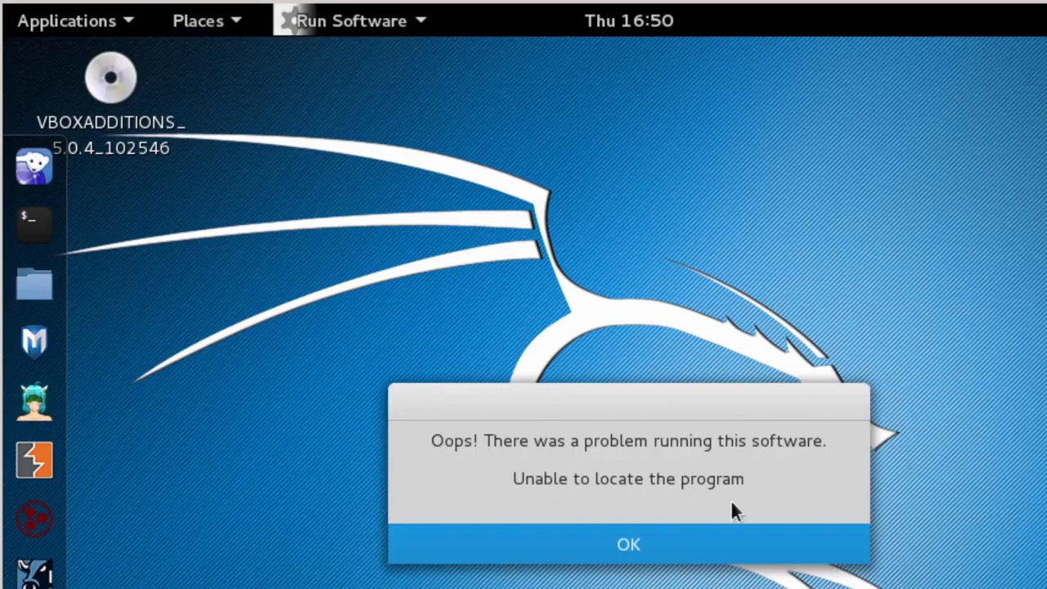
click(625, 541)
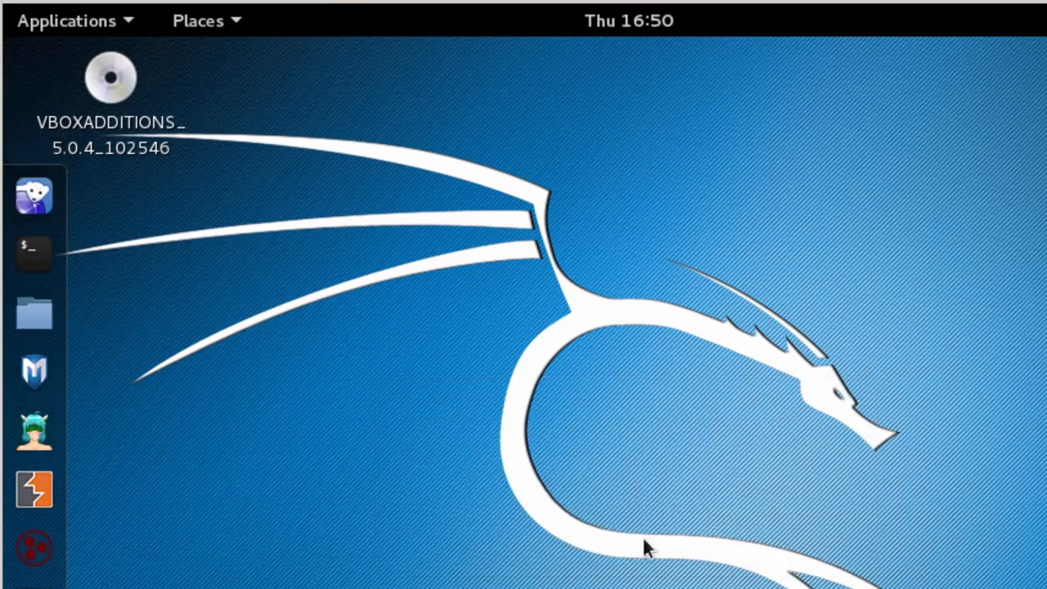
In a terminal, run cd /media and ls, then cd cdrom and ls to view the Guest Additions files
click(25, 256)
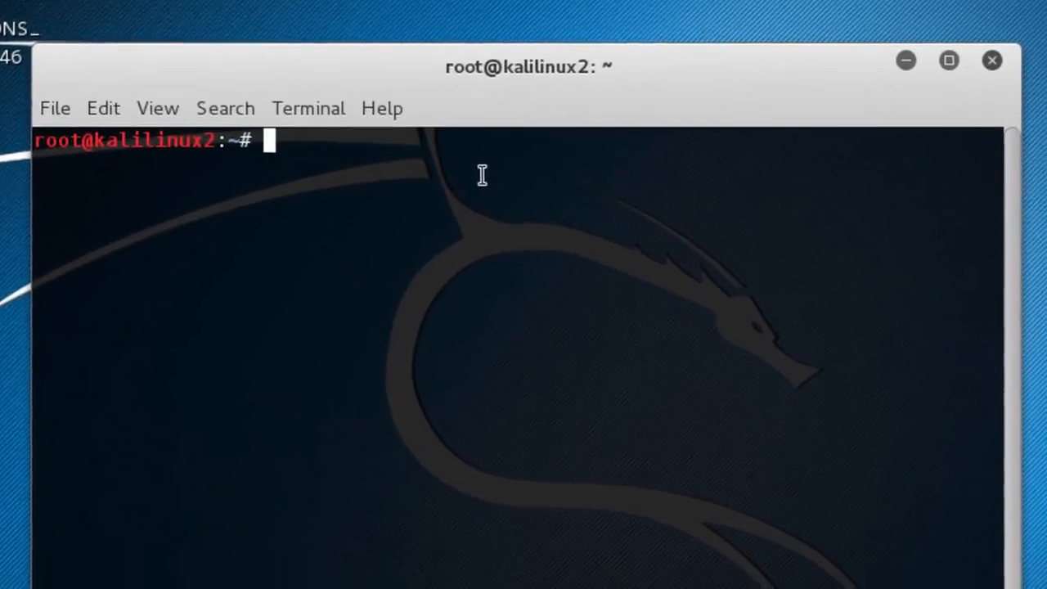
text(cd )
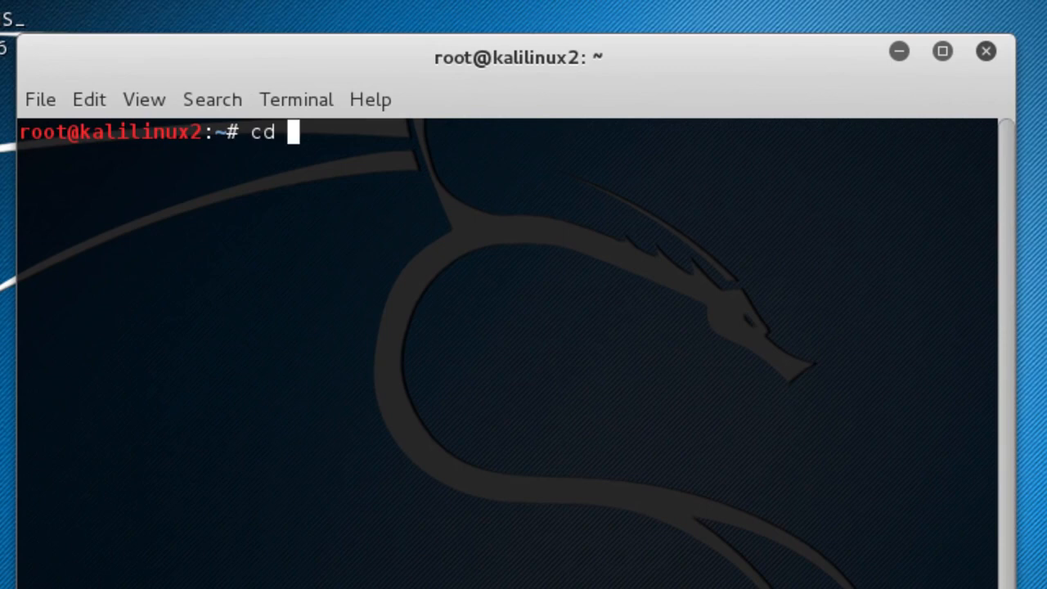
text(/me)
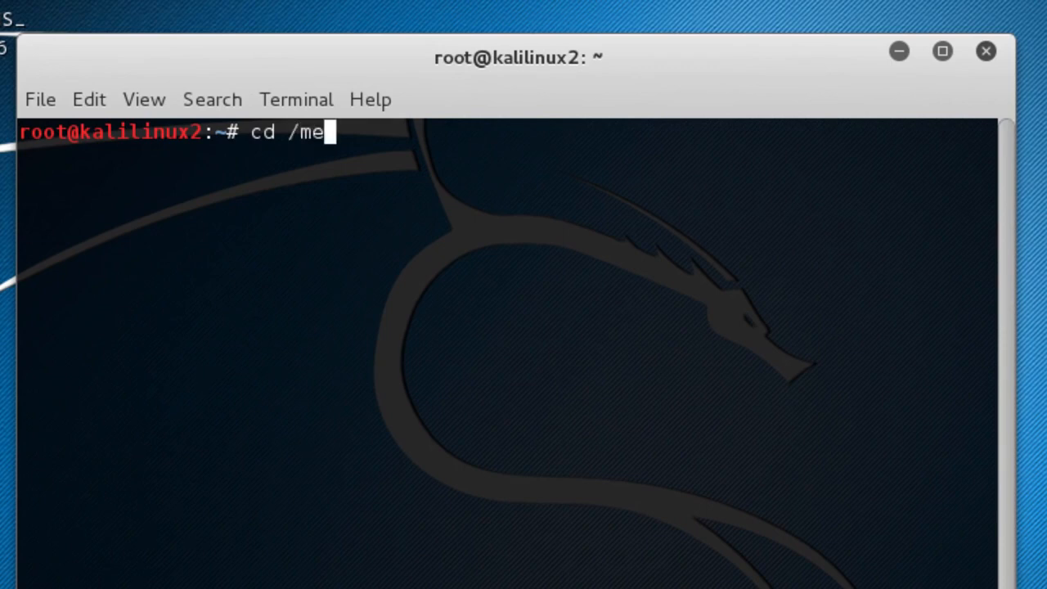
text(dia)
key(Return)
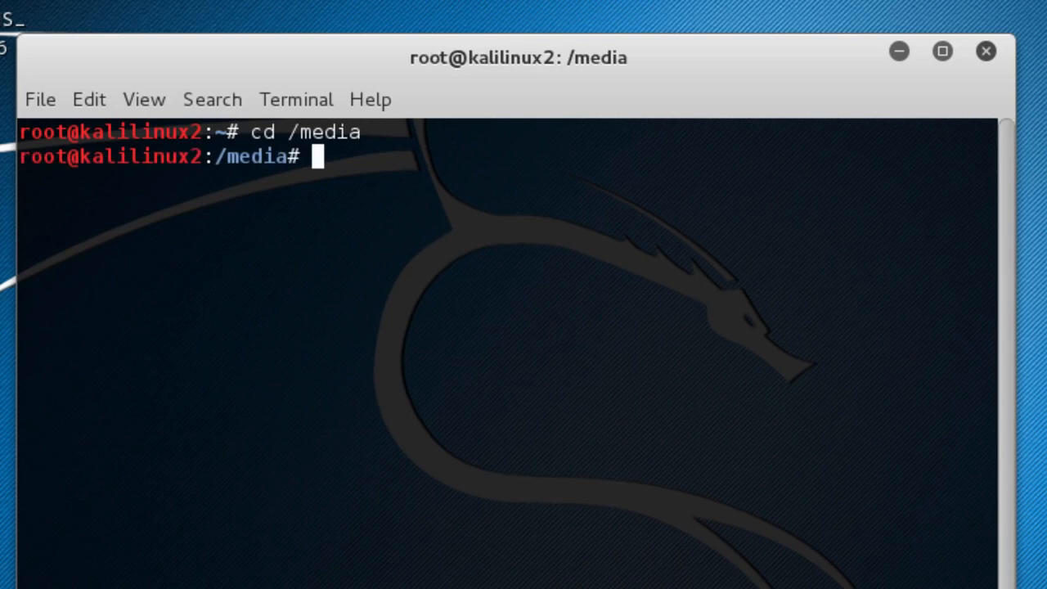
text(ls)
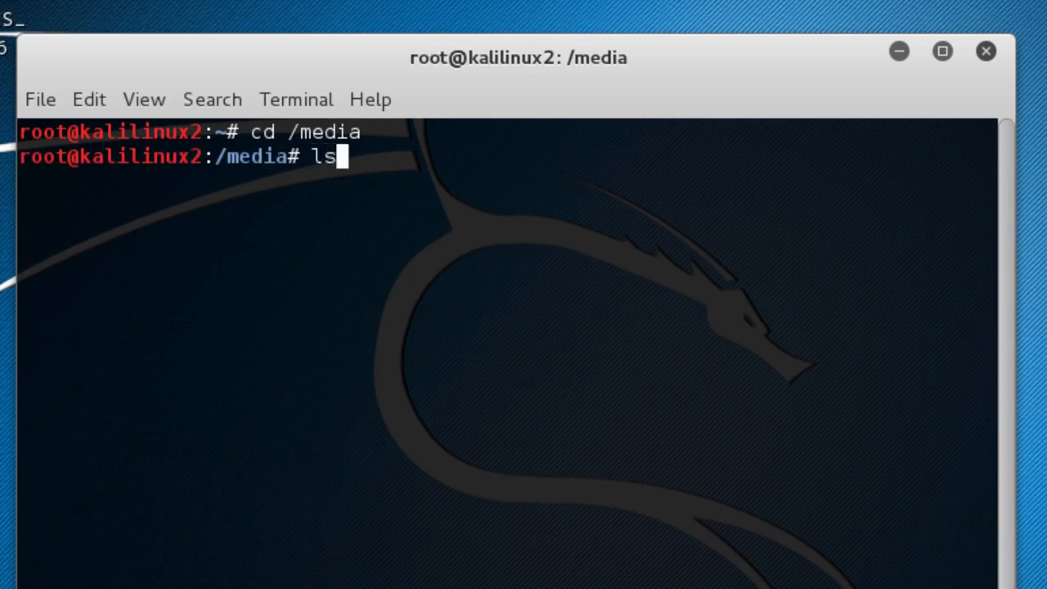
key(Return)
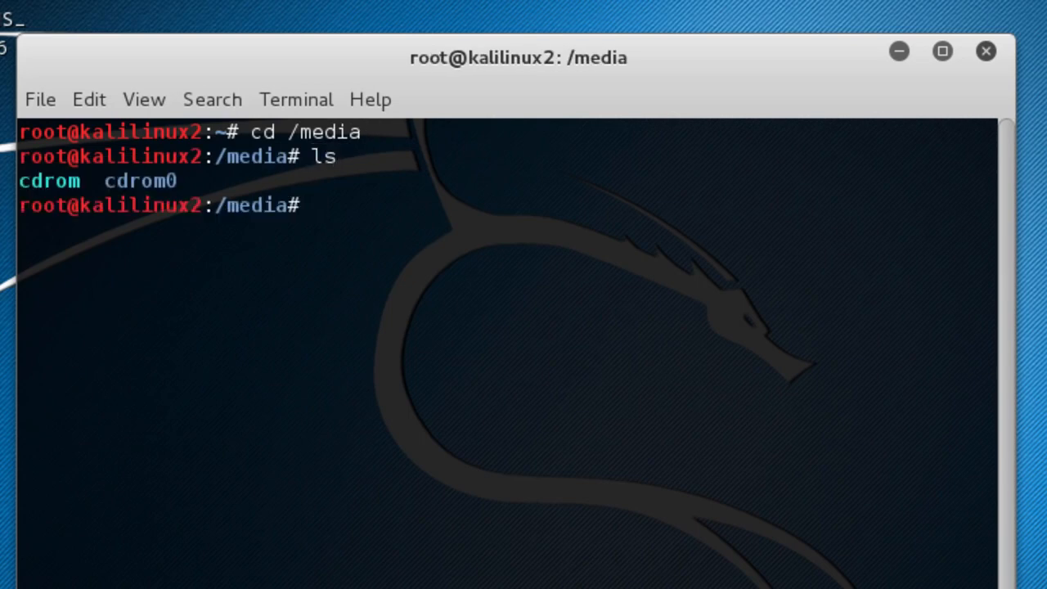
text(cd cdrom)
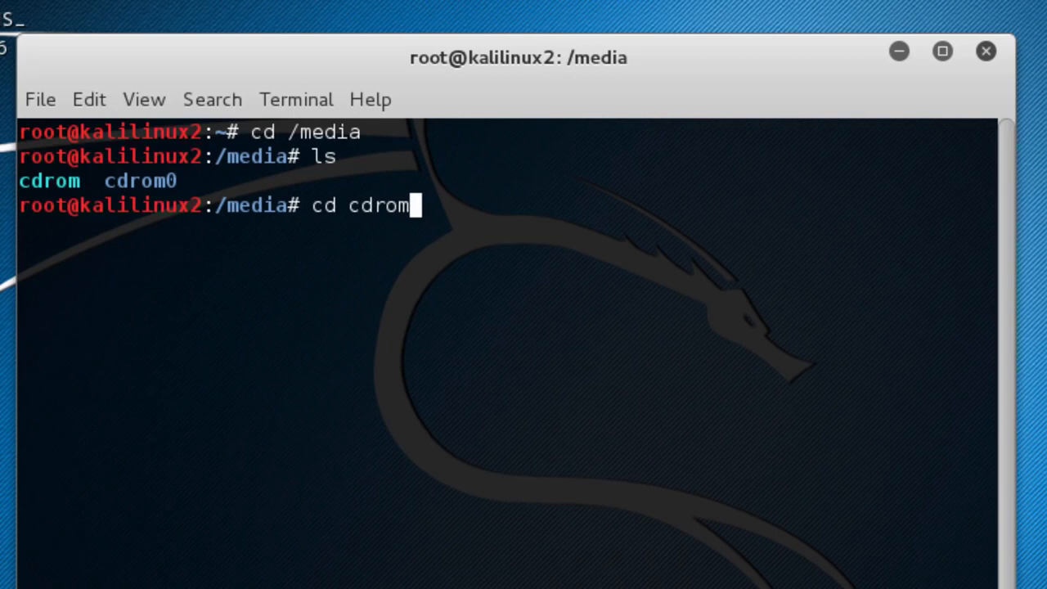
key(Return)
text(ls)
key(Return)
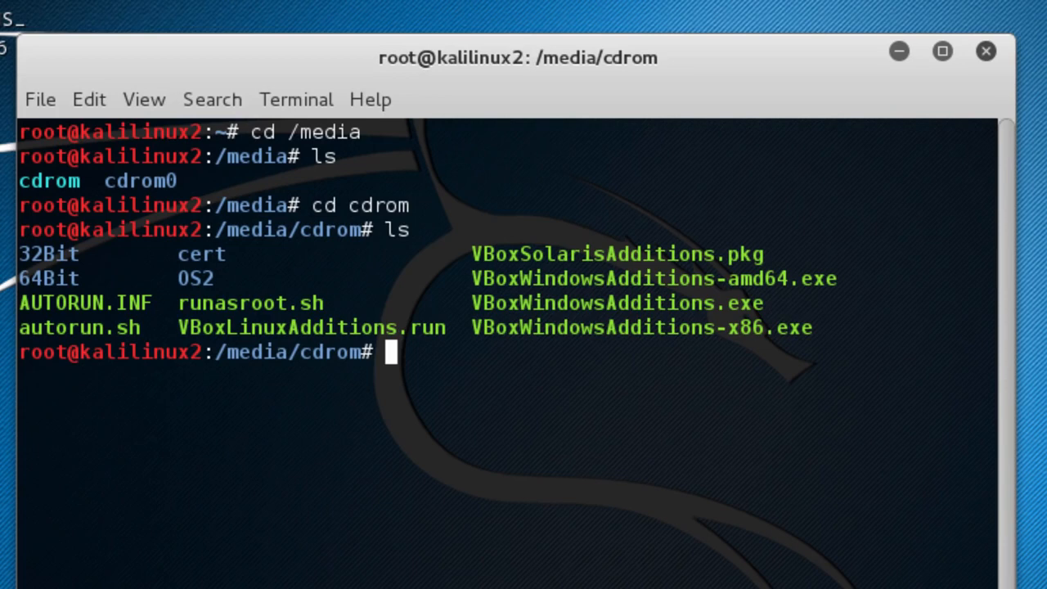
Copy VBoxLinuxAdditions.run into /root with cp
drag(178, 327, 445, 327)
text(cp)
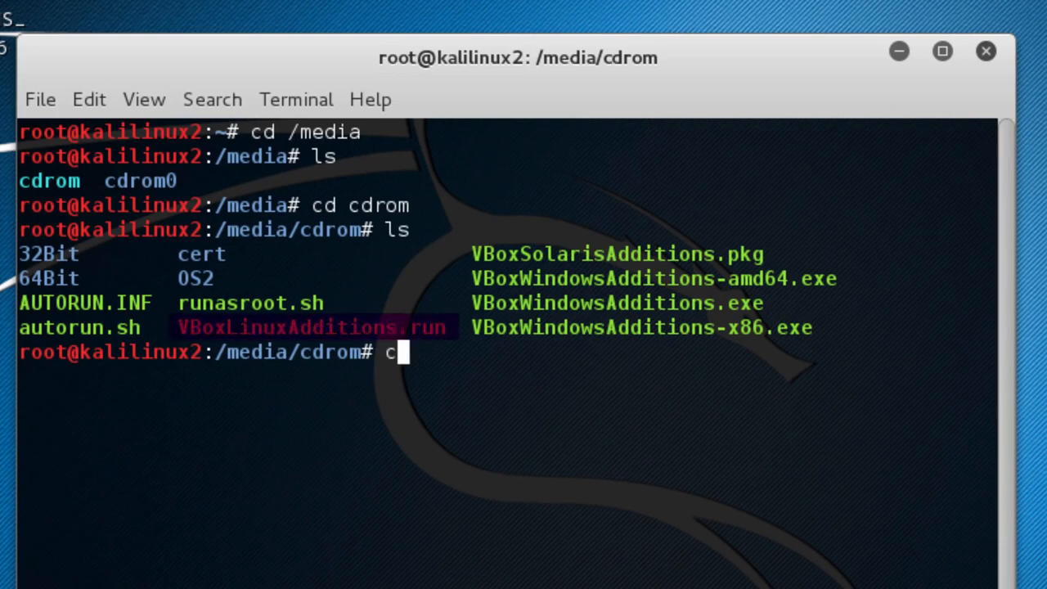
text(Box)
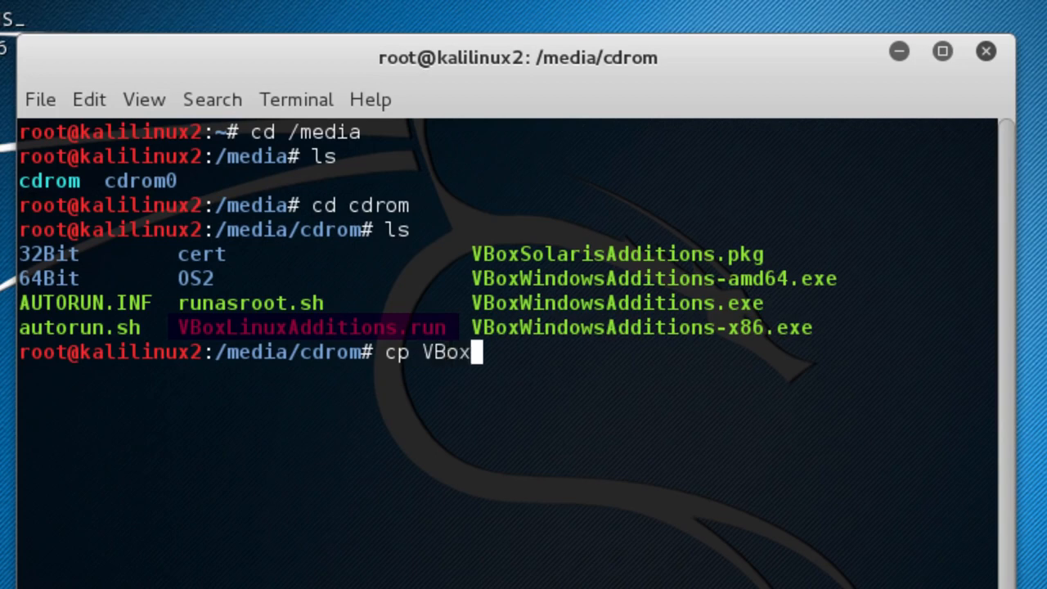
text(L)
key(Tab)
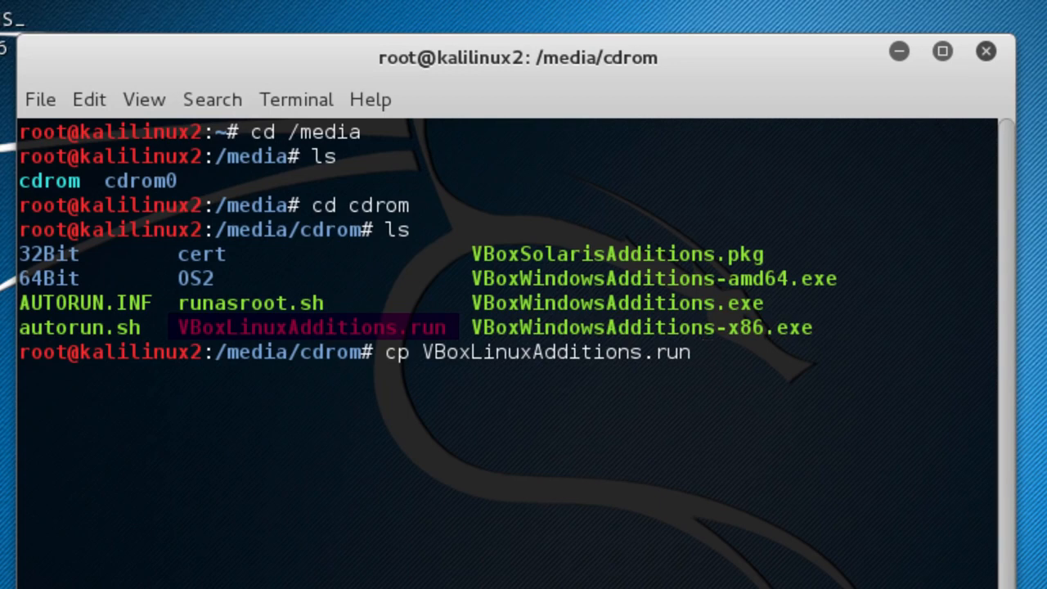
text(/root)
key(Return)
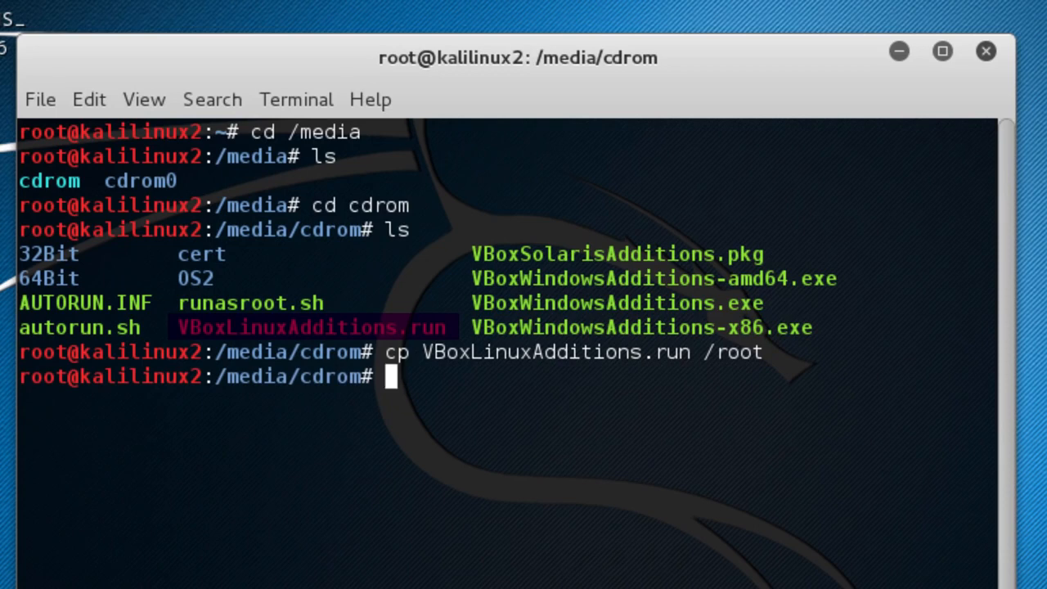
Switch to /root, list it, and run ./VBoxLinuxAdditions.run
text(cd /root)
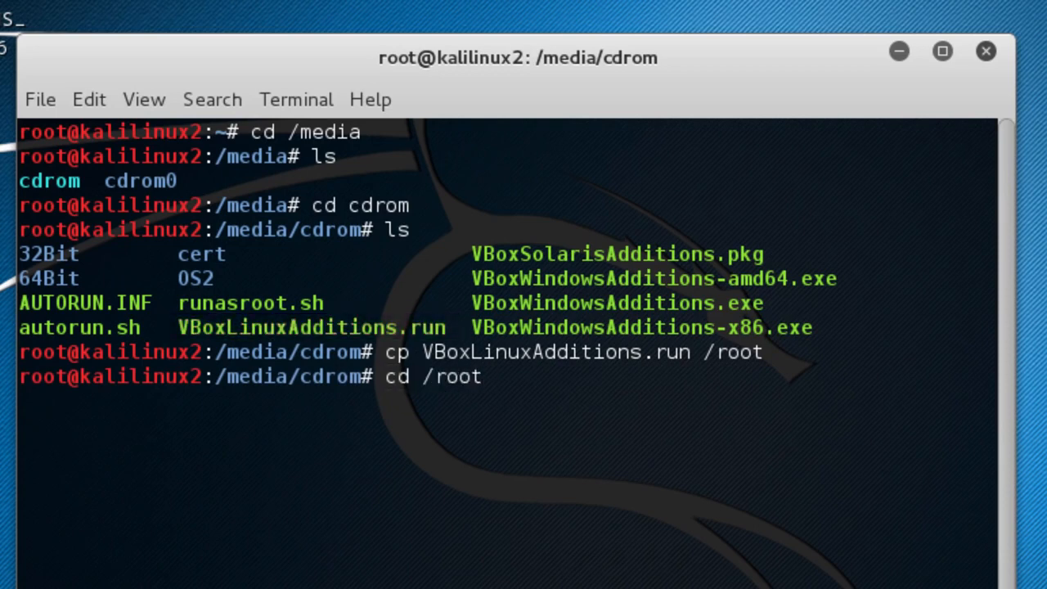
key(Return)
text(ls)
key(Return)
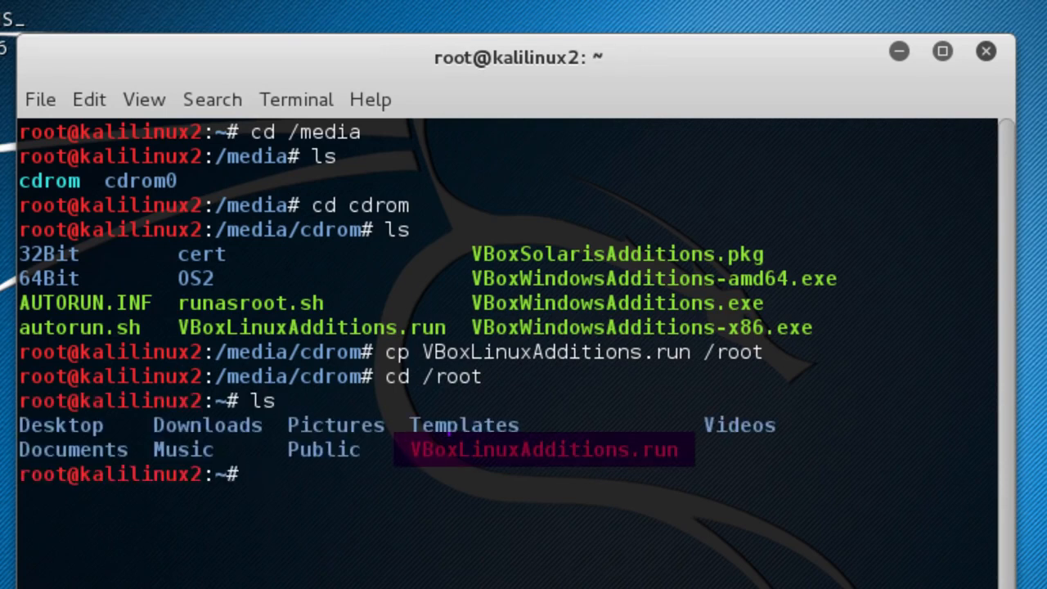
text(./VB)
key(Tab)
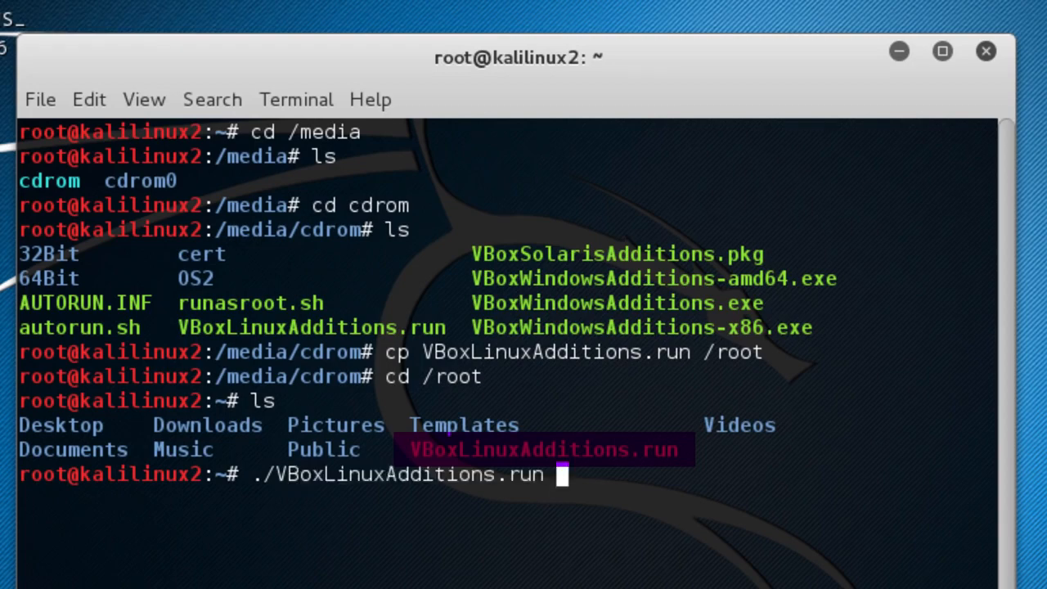
key(Return)
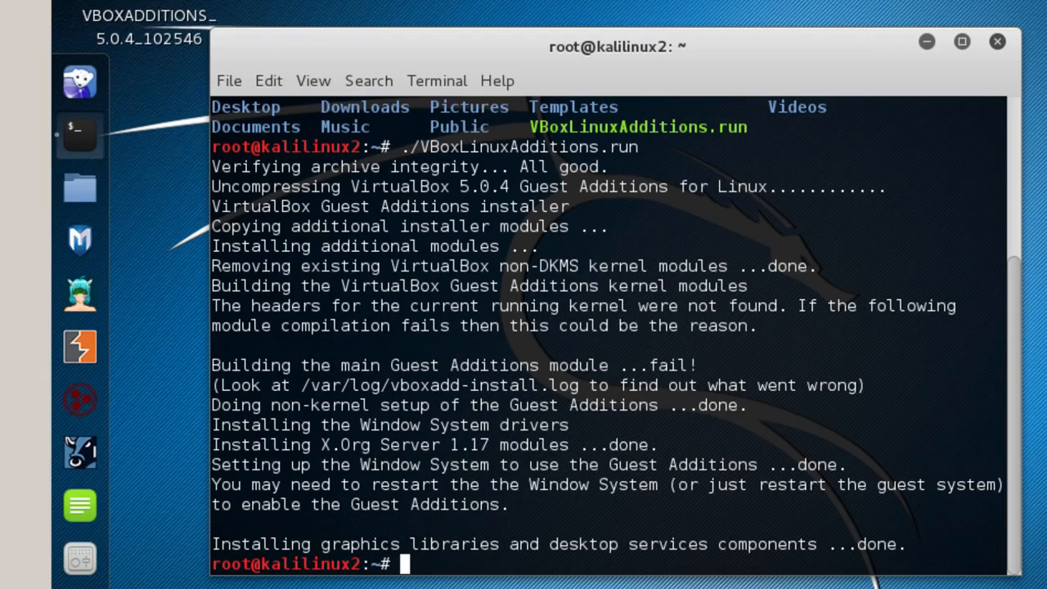
Run the reboot command once the installer output finishes
text(reboot)
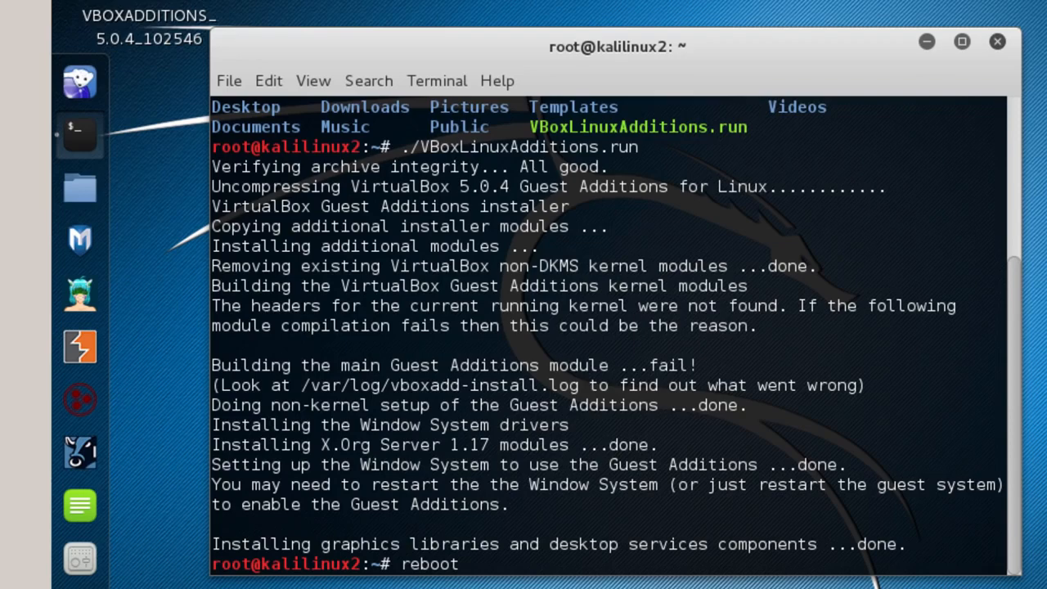
key(Return)
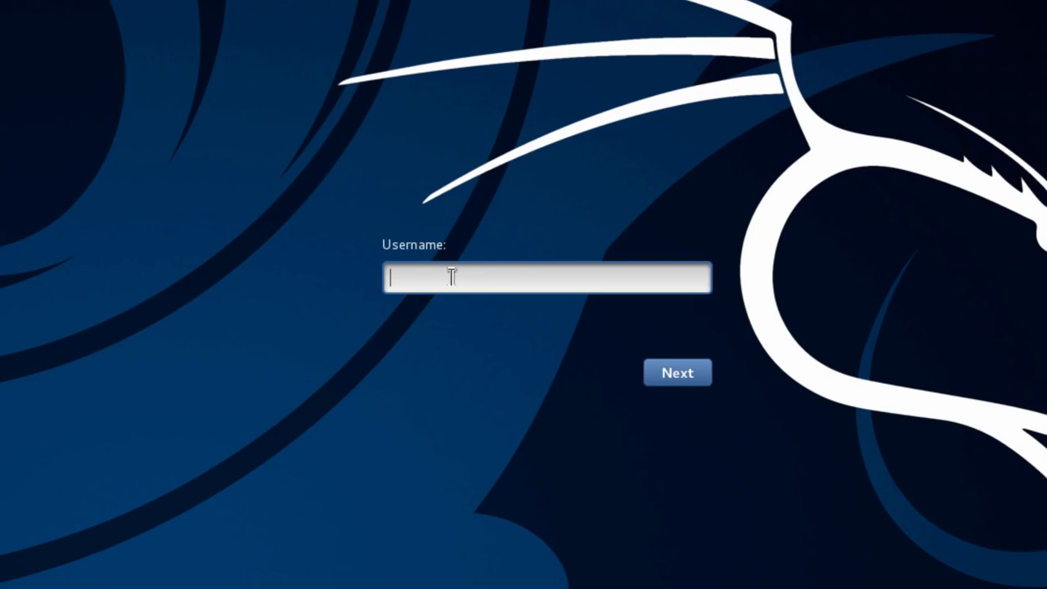
Sign back in as root and eject the VBOXADDITIONS disc from the desktop
text(root)
click(679, 380)
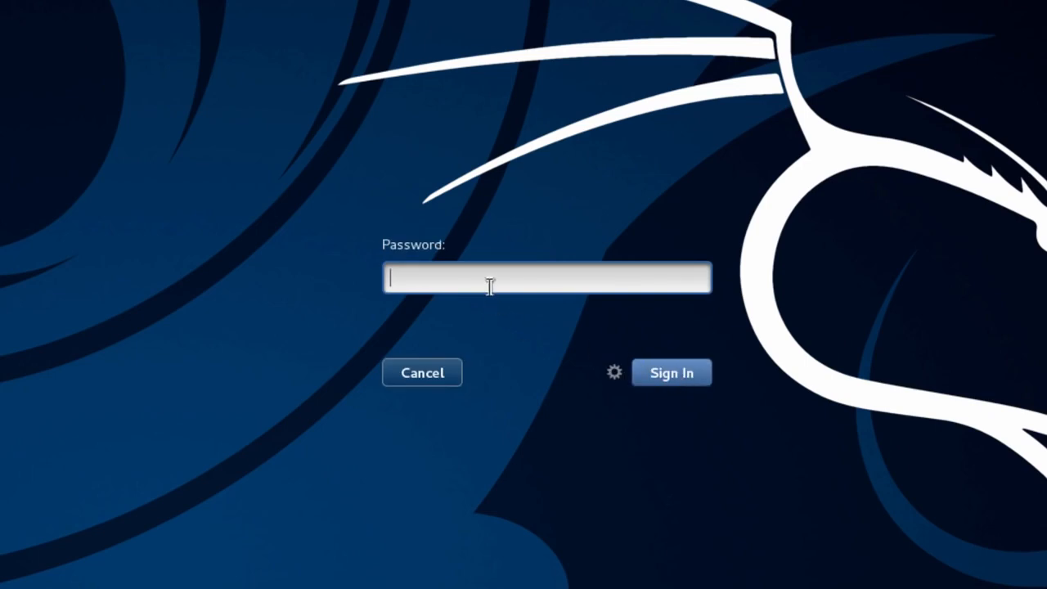
text(********)
click(679, 375)
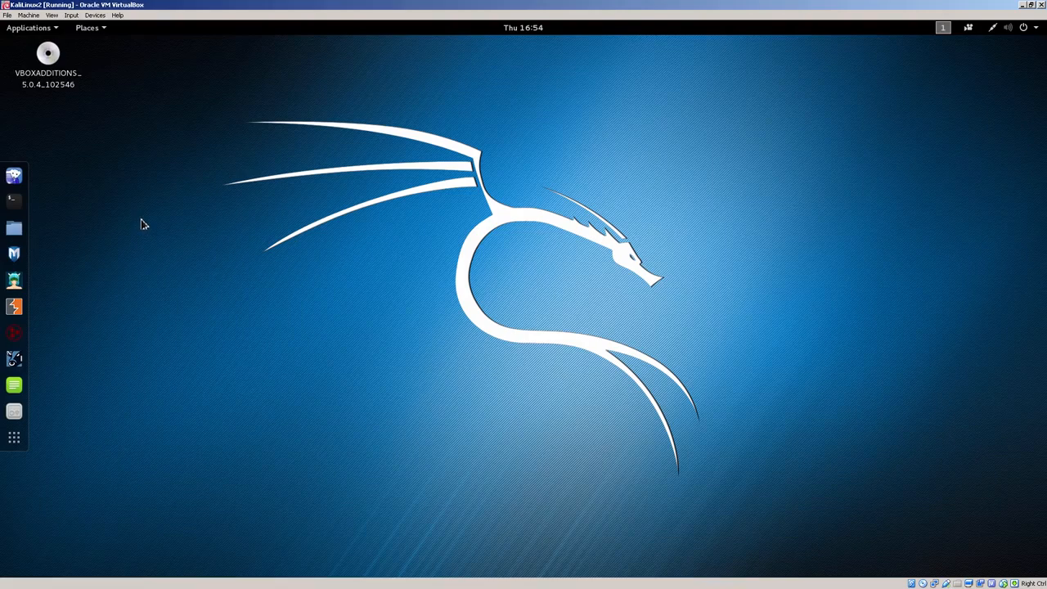
right_click(51, 55)
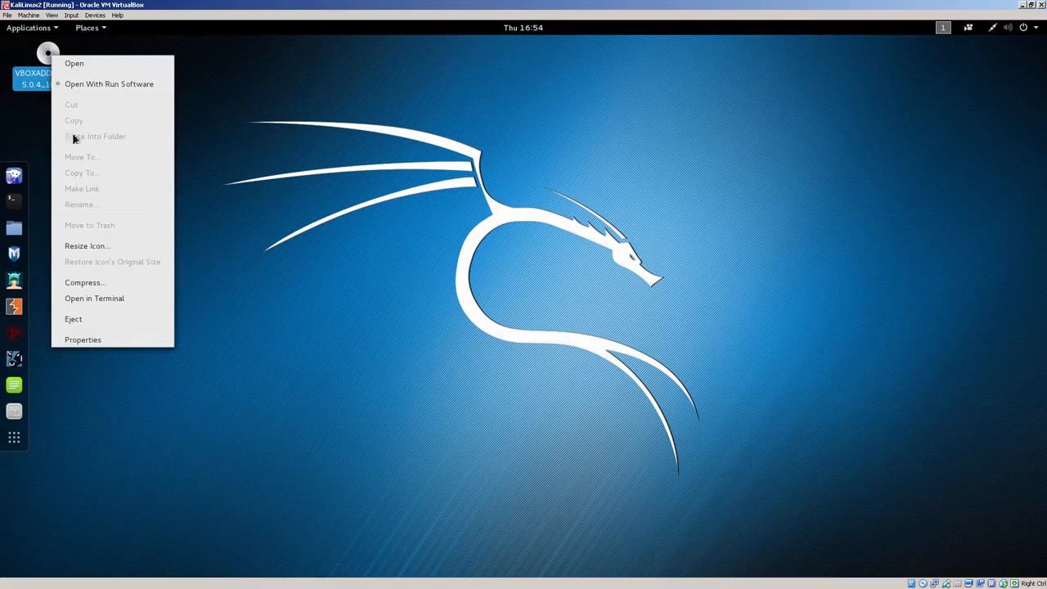
click(74, 325)
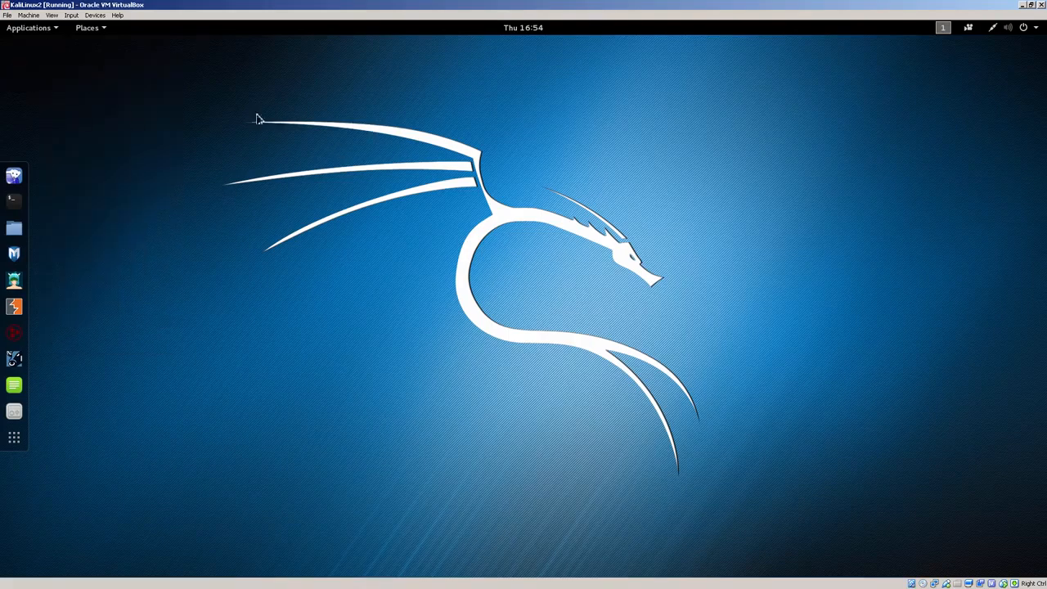